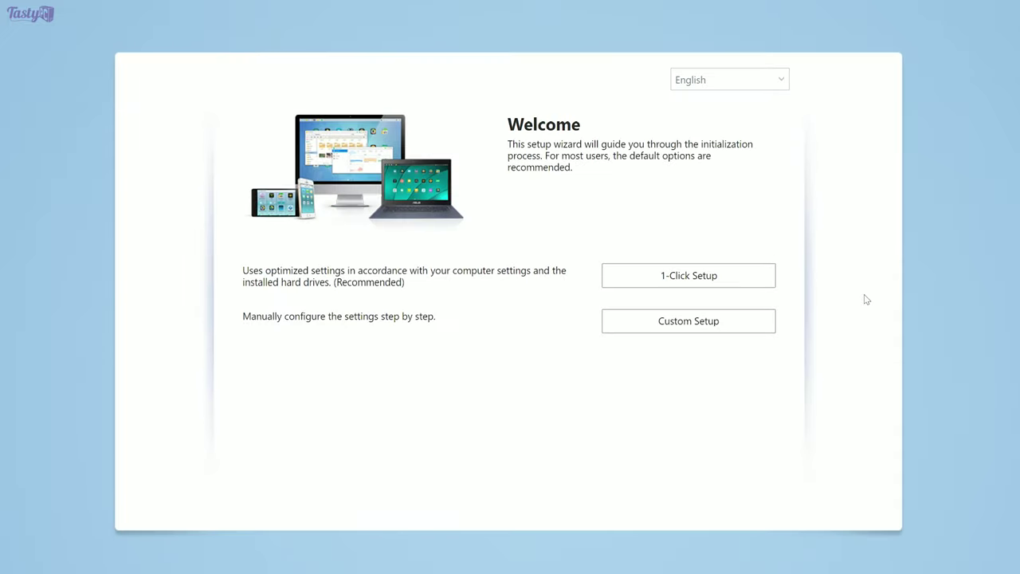
- Choose Custom Setup and rename the server to AS4004T-Wolfsbane
{"action": "left_click", "coordinate": [756, 330]}
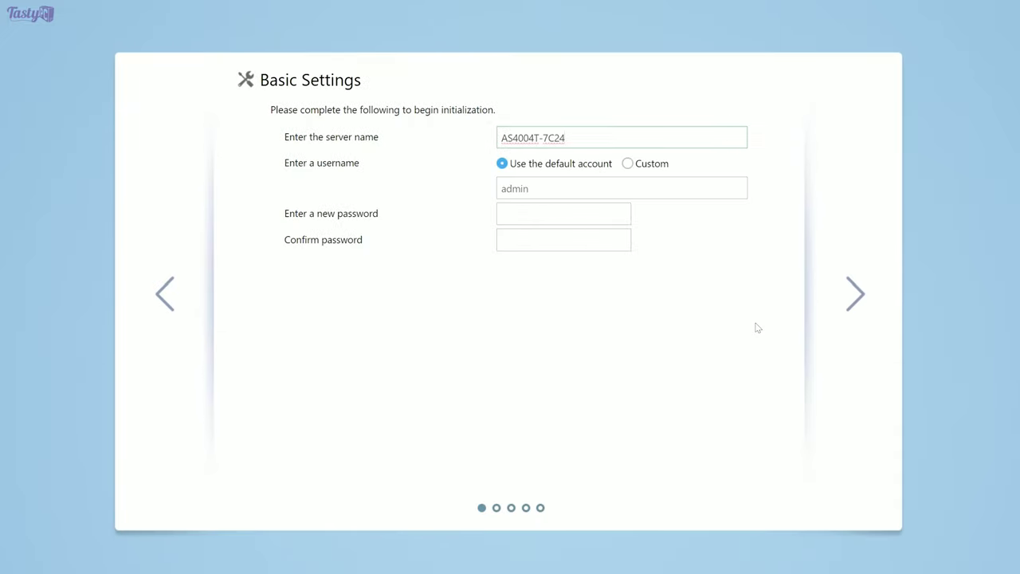
{"action": "left_click", "coordinate": [574, 138]}
{"action": "key", "text": "BackSpace"}
{"action": "key", "text": "BackSpace"}
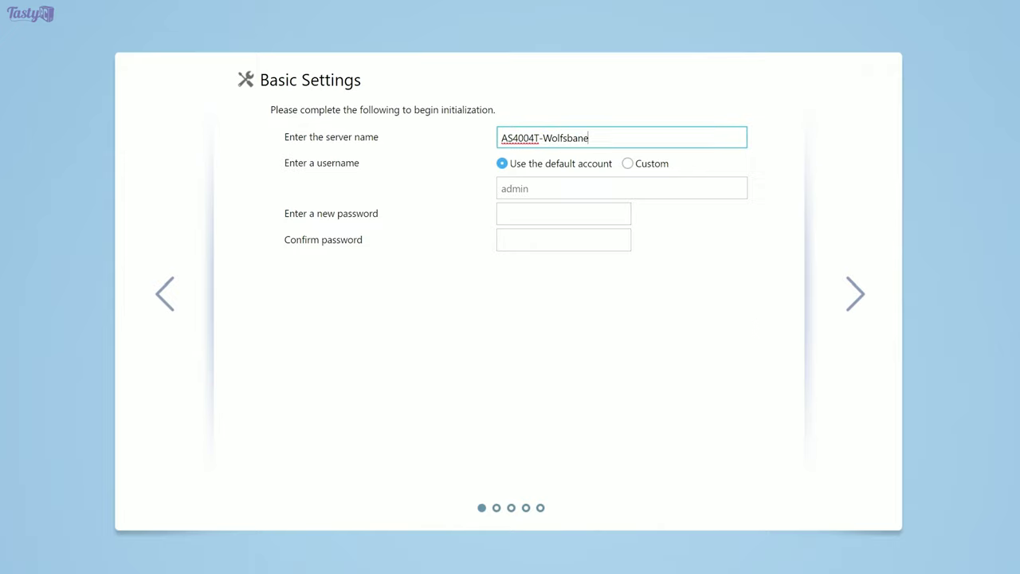
{"action": "type", "text": "Wolfsbane"}
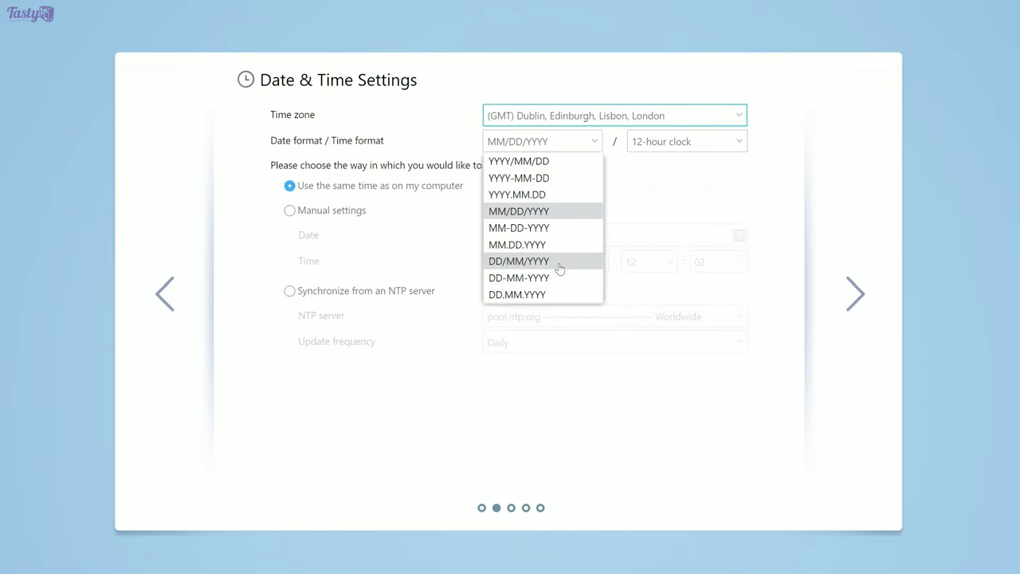
- Set the date format to DD/MM/YYYY with a 24-hour clock and continue past Network Settings
{"action": "left_click", "coordinate": [560, 268]}
{"action": "left_click", "coordinate": [645, 145]}
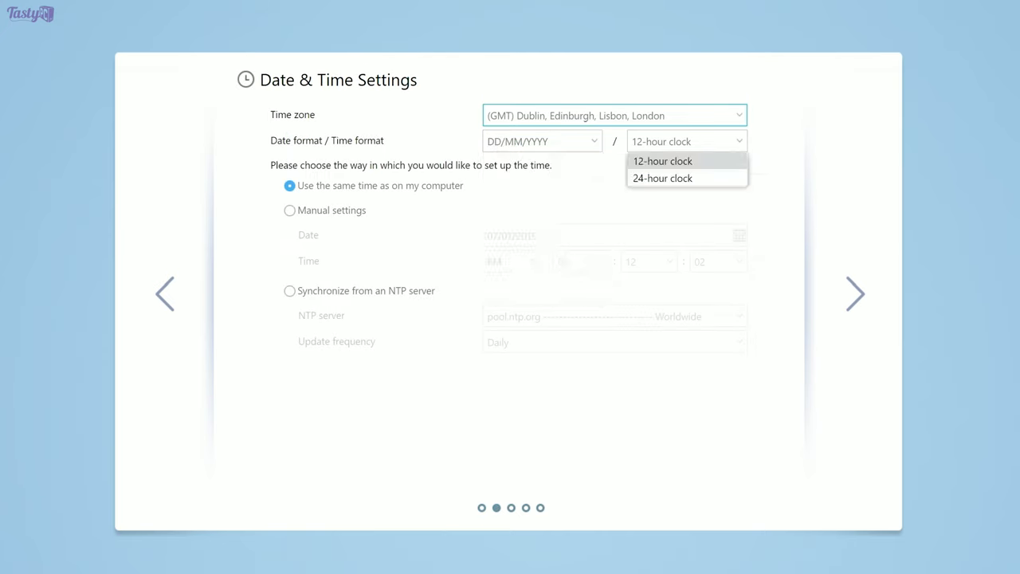
{"action": "left_click", "coordinate": [654, 178]}
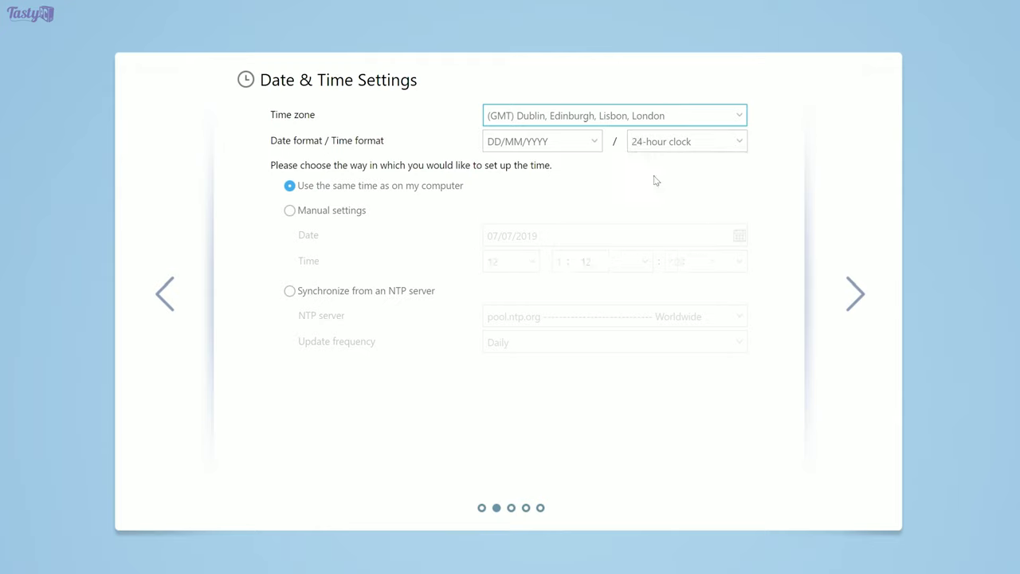
{"action": "left_click", "coordinate": [852, 310]}
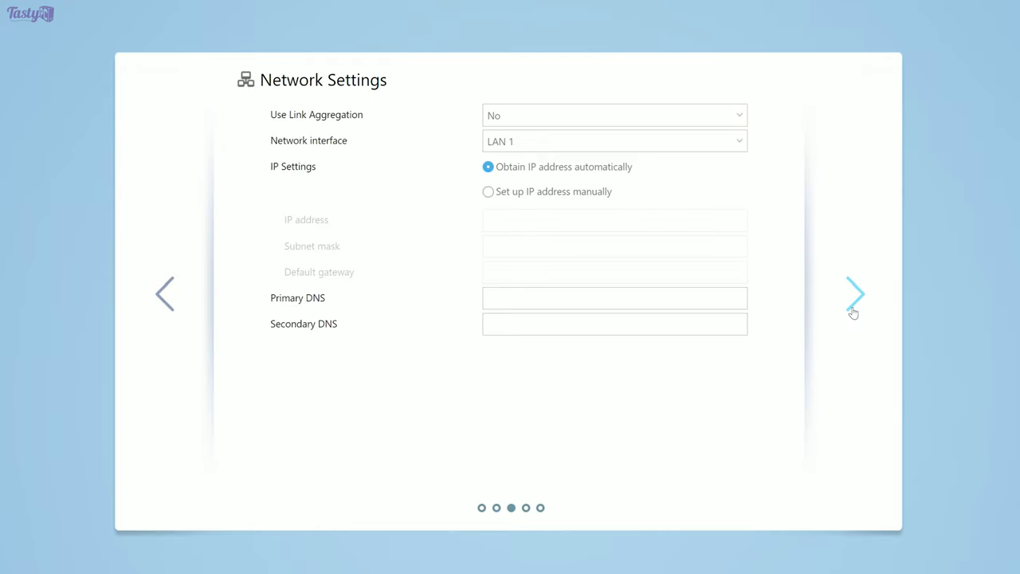
{"action": "left_click", "coordinate": [853, 311]}
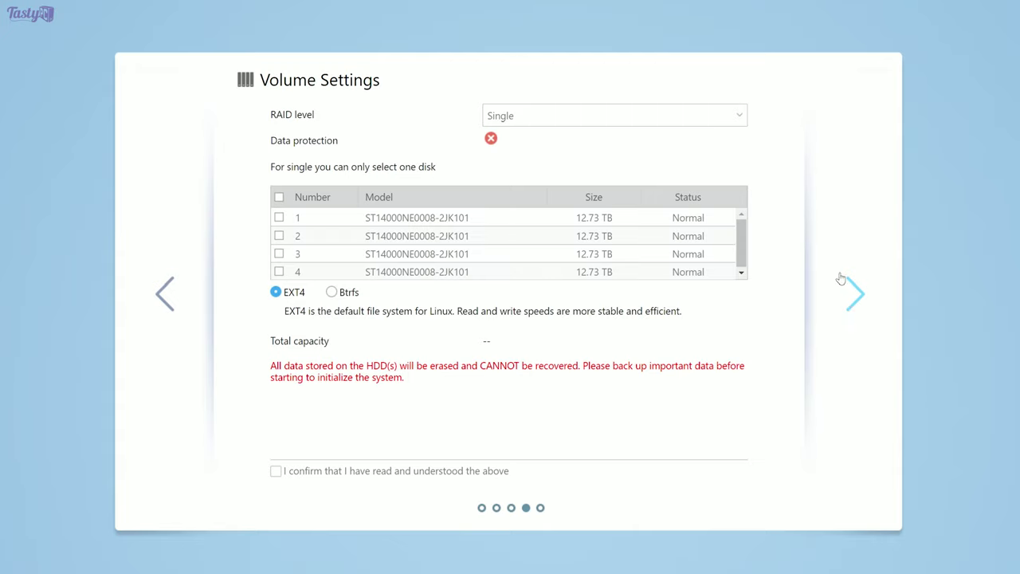
- Build a RAID 5 volume from all four 12.73 TB disks, accept data erasure, and initialize
{"action": "left_click", "coordinate": [735, 122]}
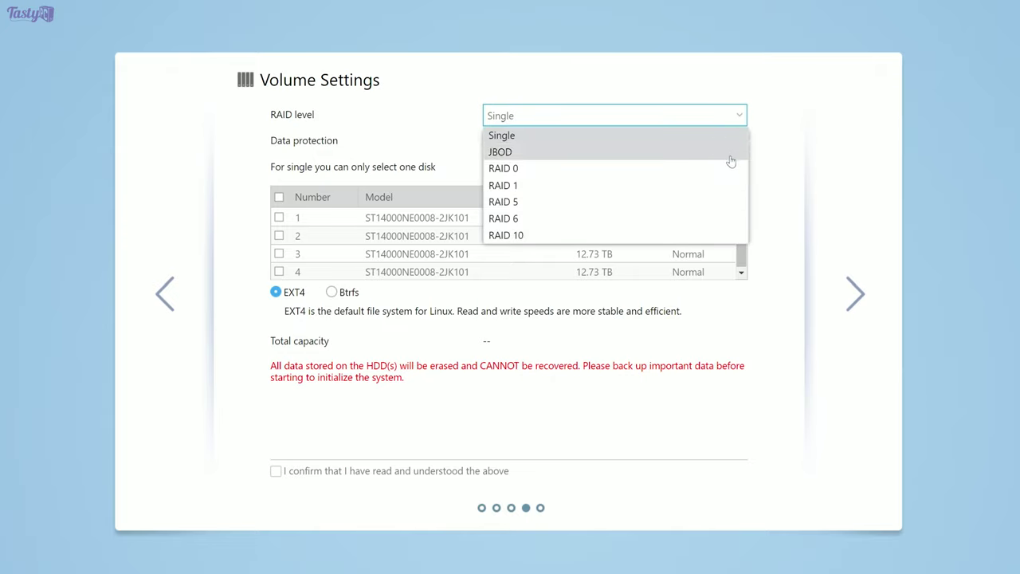
{"action": "left_click", "coordinate": [734, 204]}
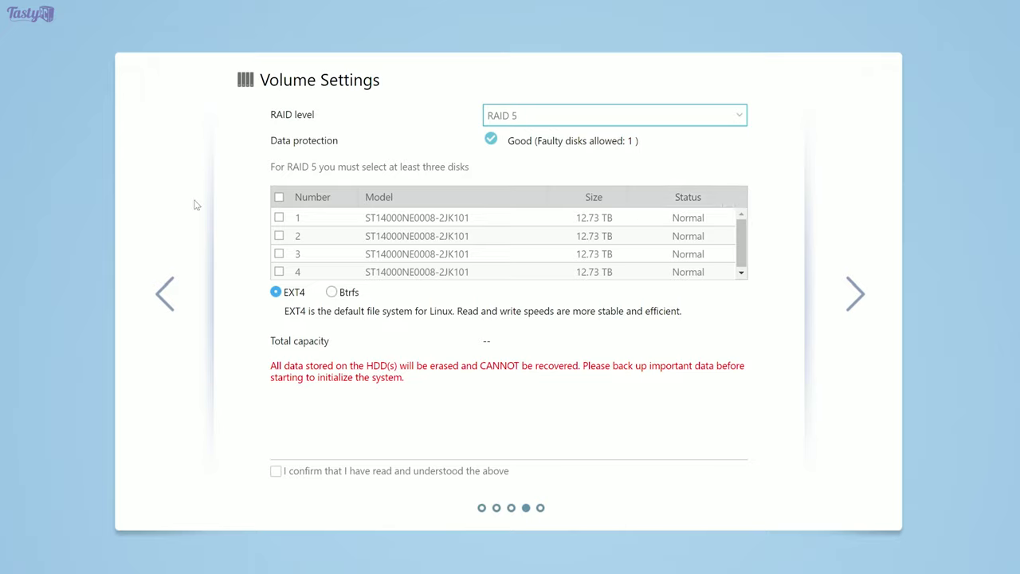
{"action": "left_click", "coordinate": [278, 198]}
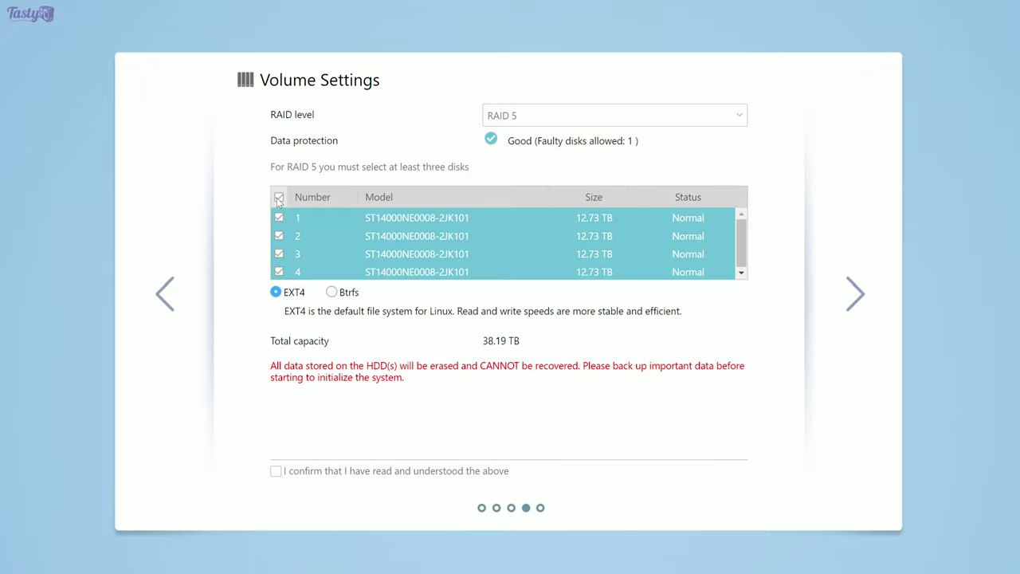
{"action": "left_click", "coordinate": [276, 472]}
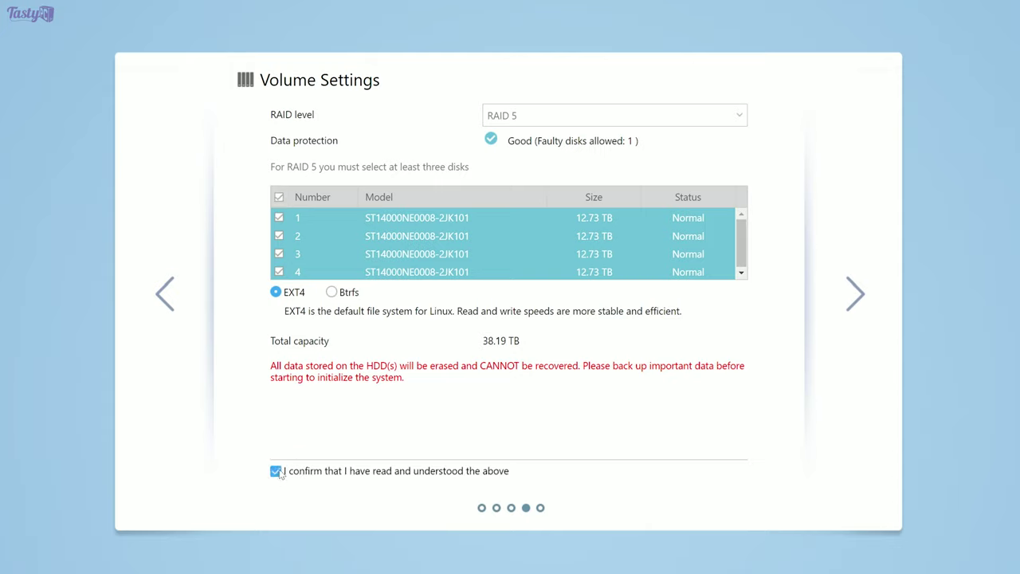
{"action": "left_click", "coordinate": [854, 299]}
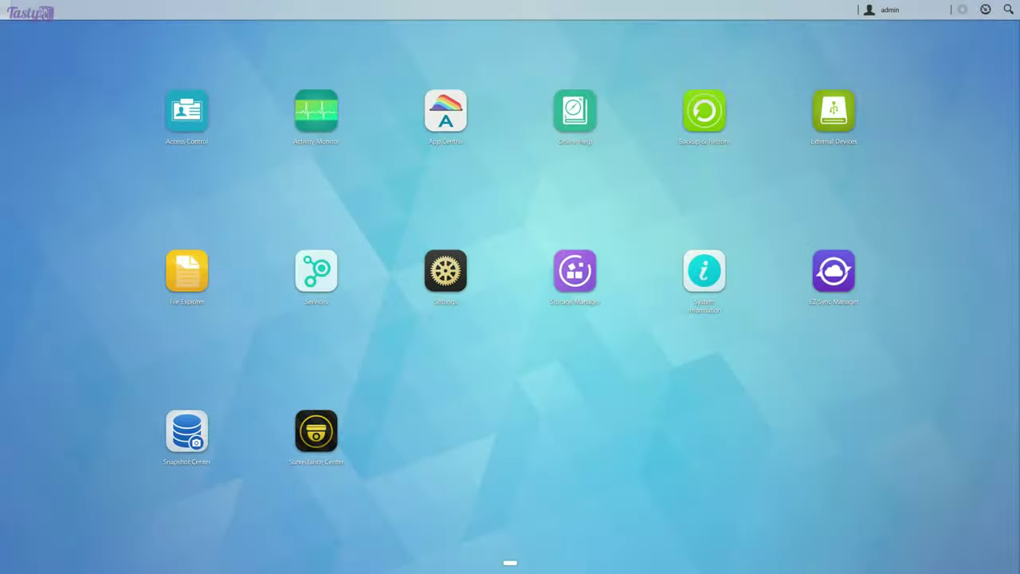
- Switch the admin's window theme to Olive Green in Personal settings
{"action": "left_click", "coordinate": [884, 10]}
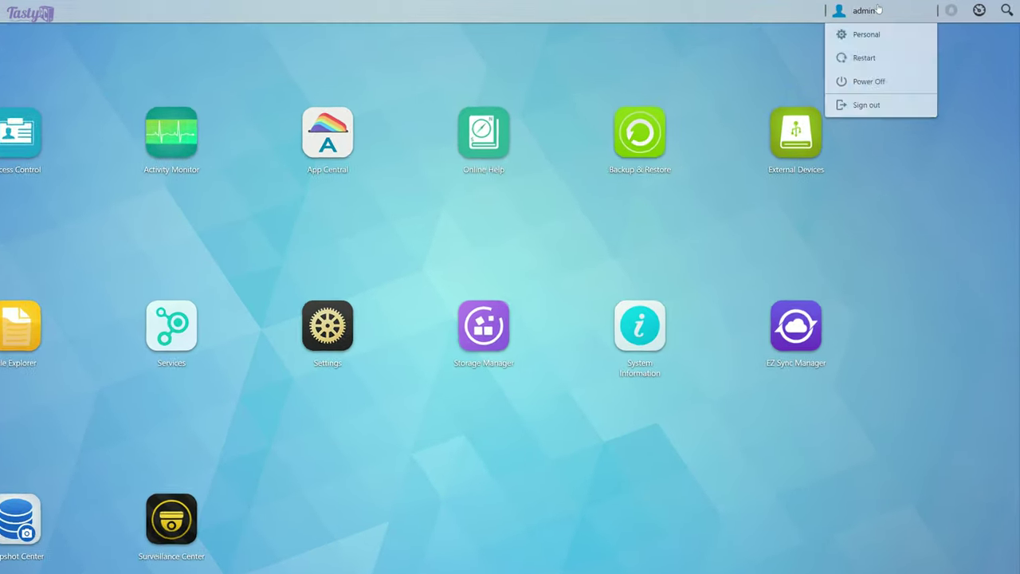
{"action": "left_click", "coordinate": [884, 31]}
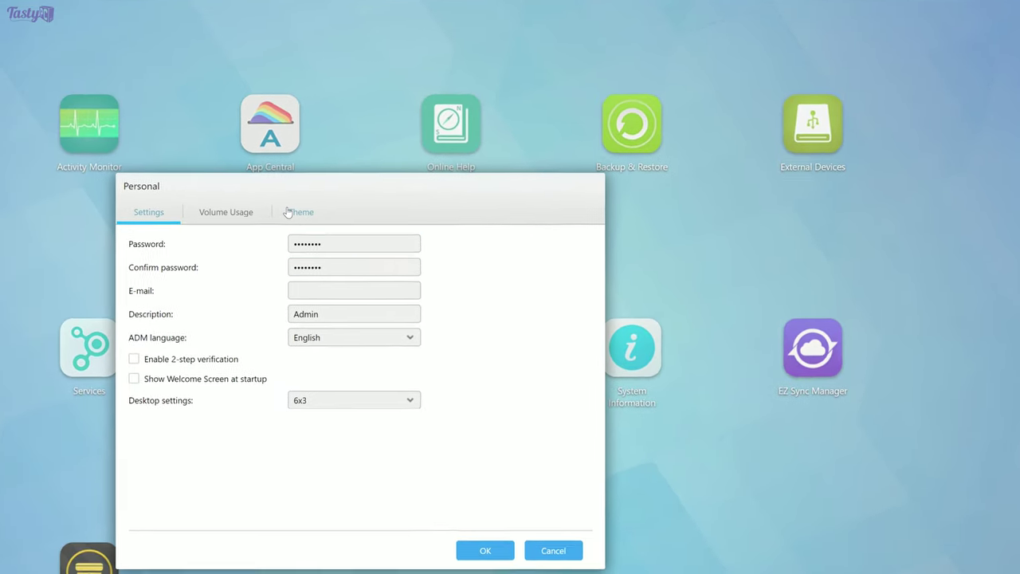
{"action": "left_click", "coordinate": [250, 233]}
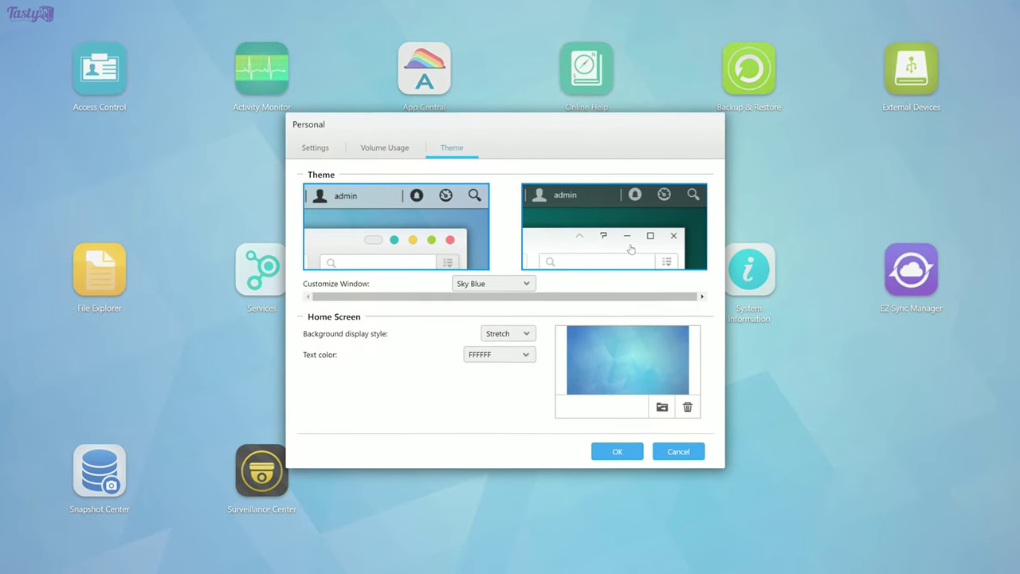
{"action": "left_click", "coordinate": [631, 250]}
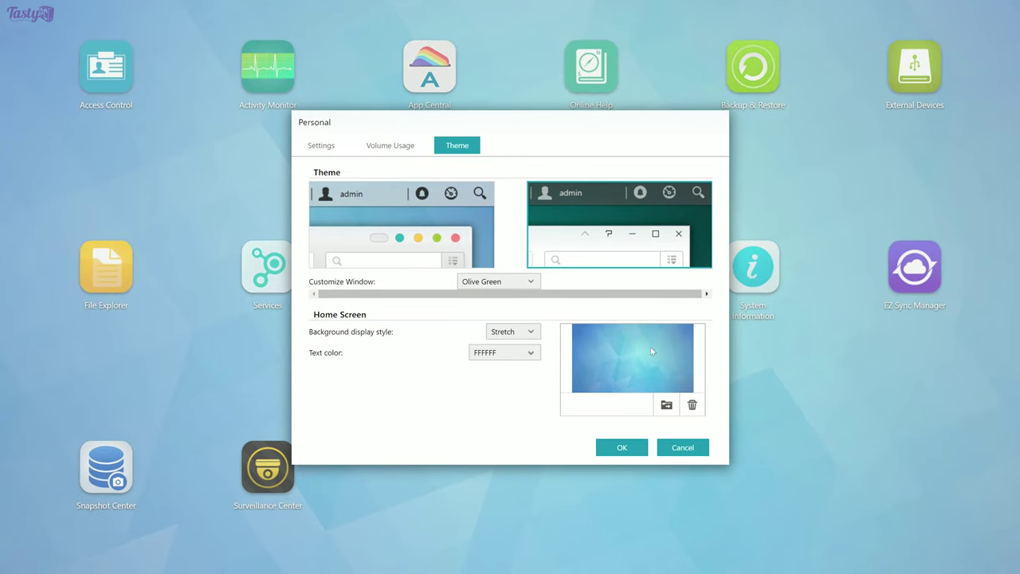
- Set the Spring image as desktop wallpaper and apply the theme changes
{"action": "left_click", "coordinate": [666, 405]}
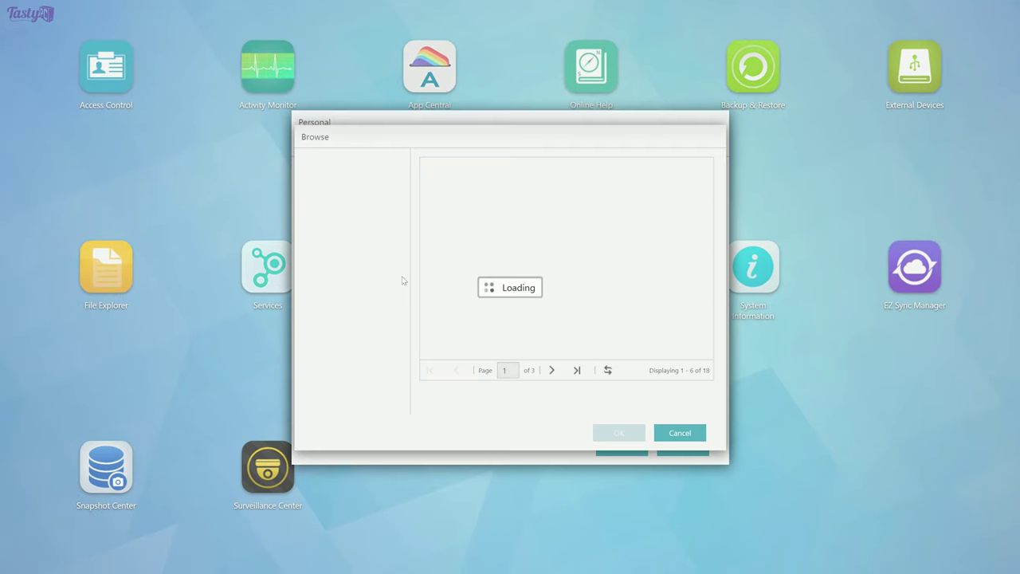
{"action": "left_click", "coordinate": [470, 287]}
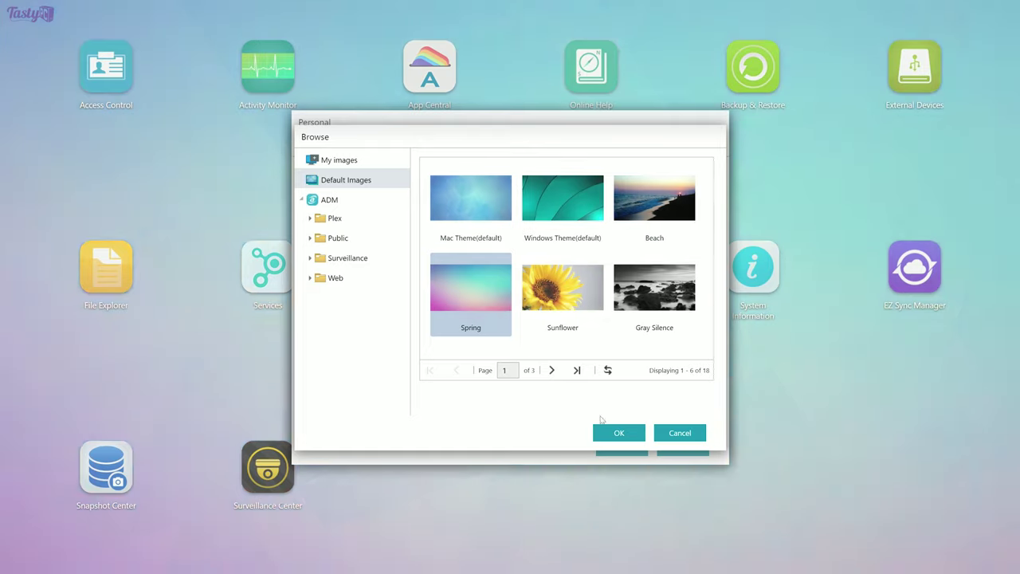
{"action": "left_click", "coordinate": [619, 433]}
{"action": "left_click", "coordinate": [518, 361]}
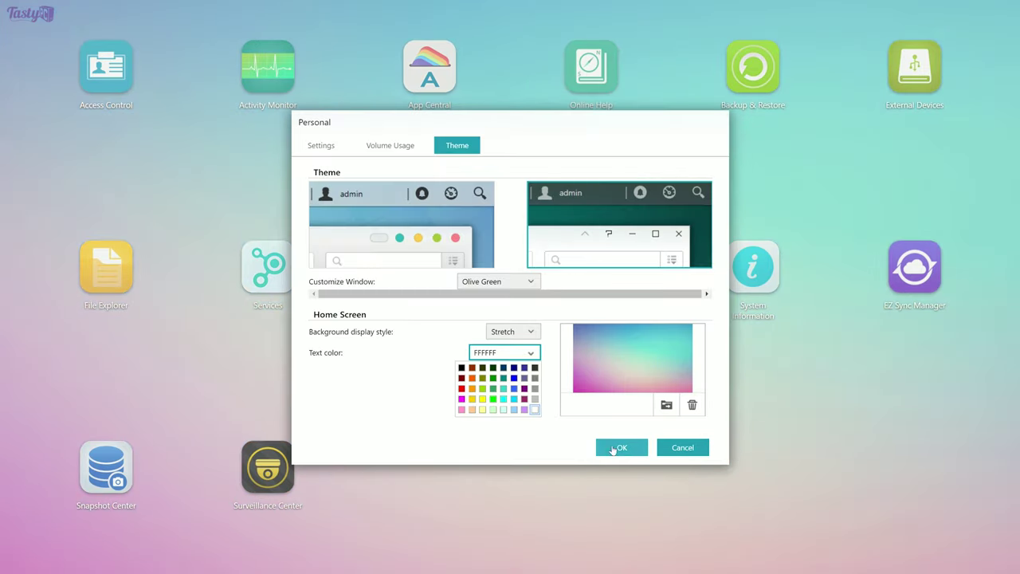
{"action": "left_click", "coordinate": [622, 447]}
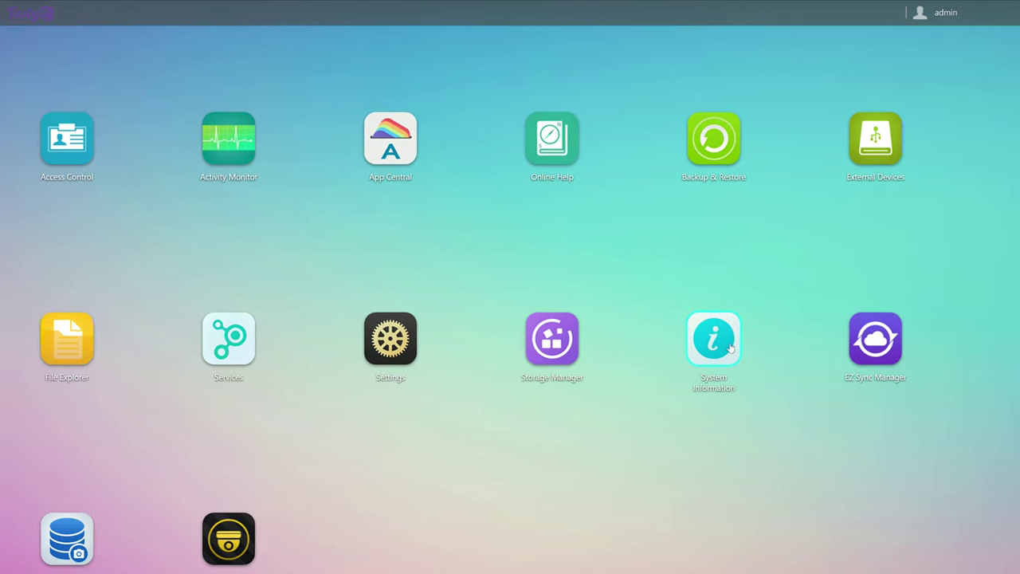
{"action": "left_click", "coordinate": [769, 344]}
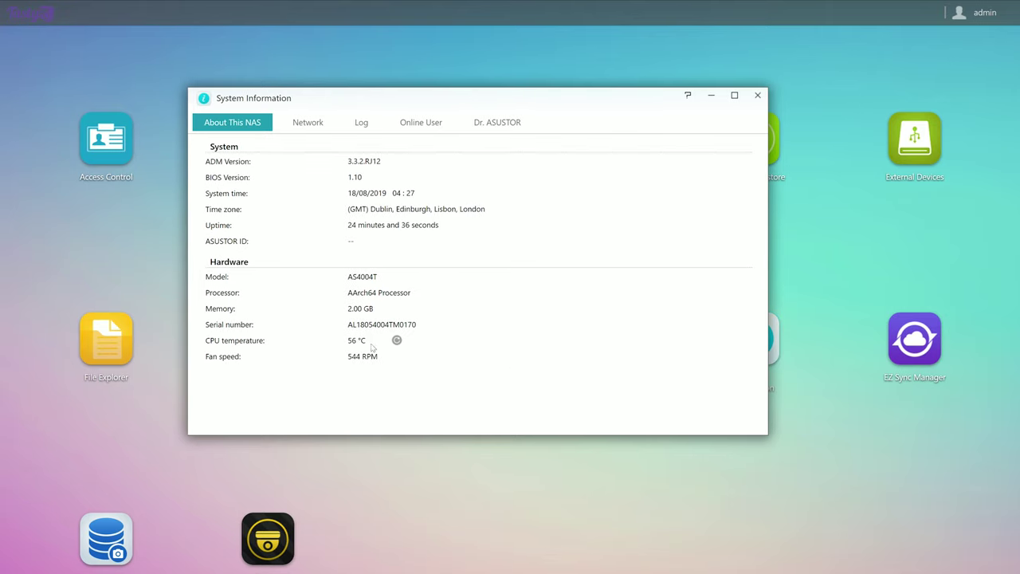
{"action": "left_click", "coordinate": [326, 134]}
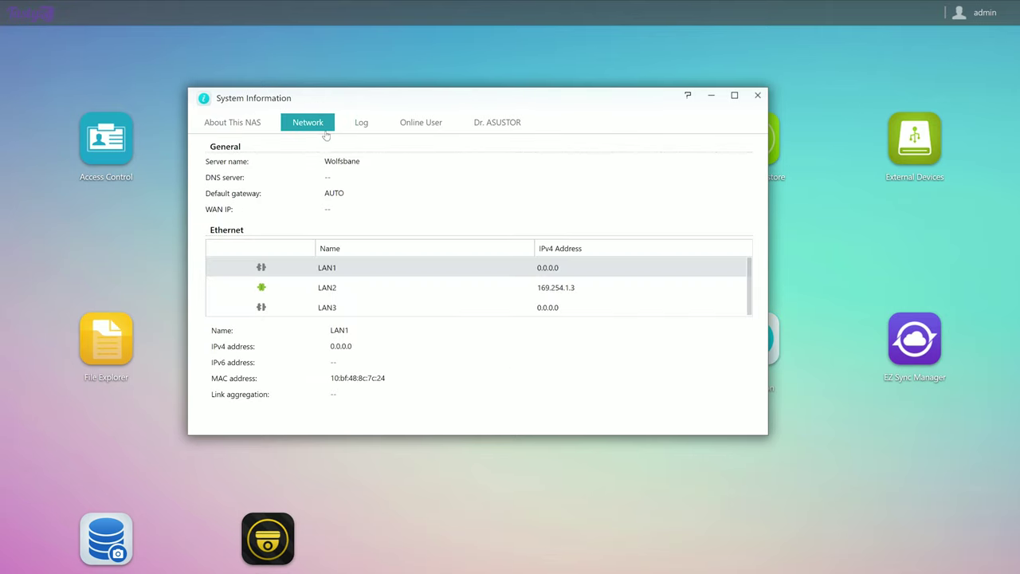
{"action": "left_click", "coordinate": [377, 129]}
{"action": "left_click", "coordinate": [448, 126]}
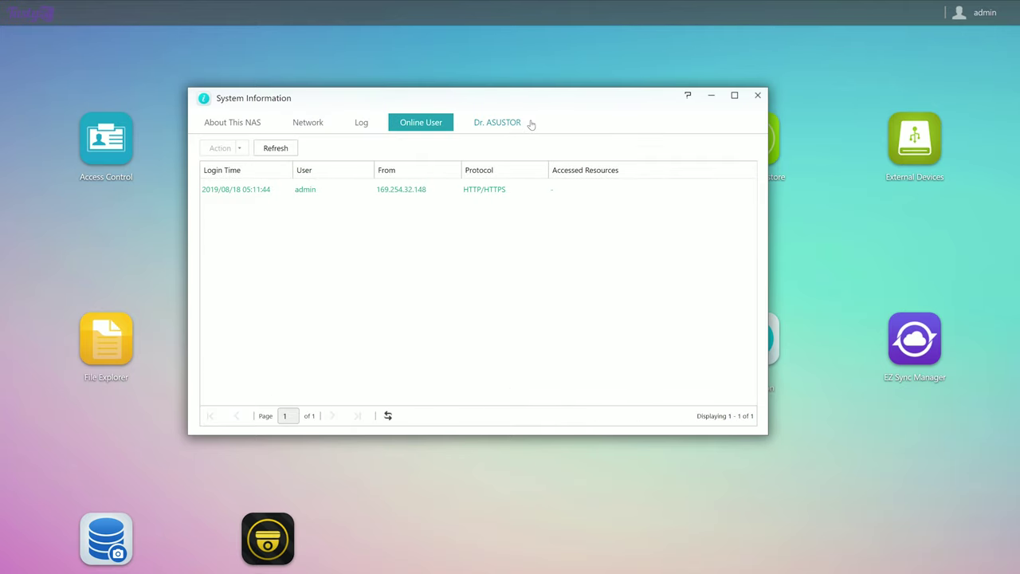
{"action": "left_click", "coordinate": [526, 123]}
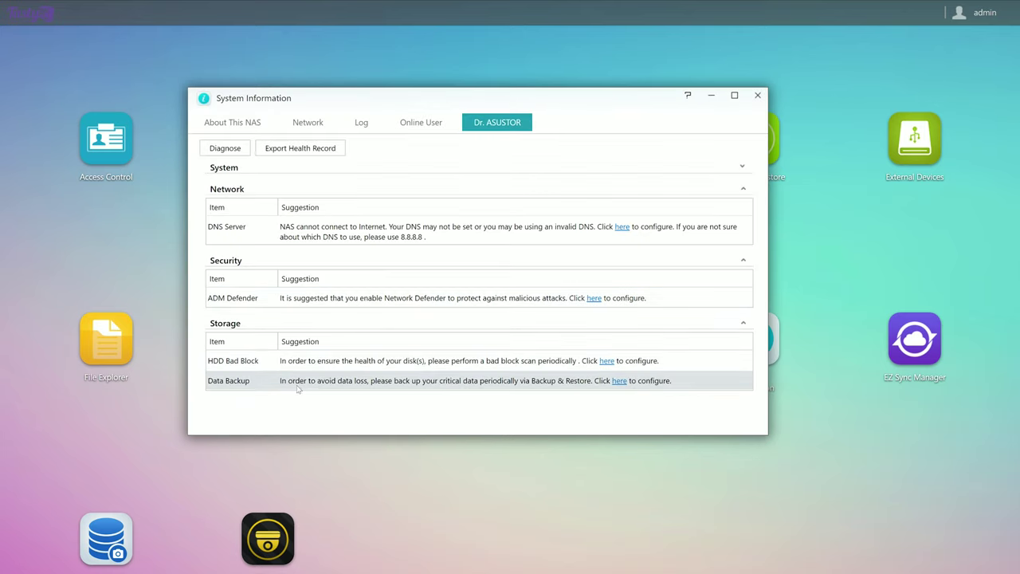
{"action": "left_click", "coordinate": [758, 97]}
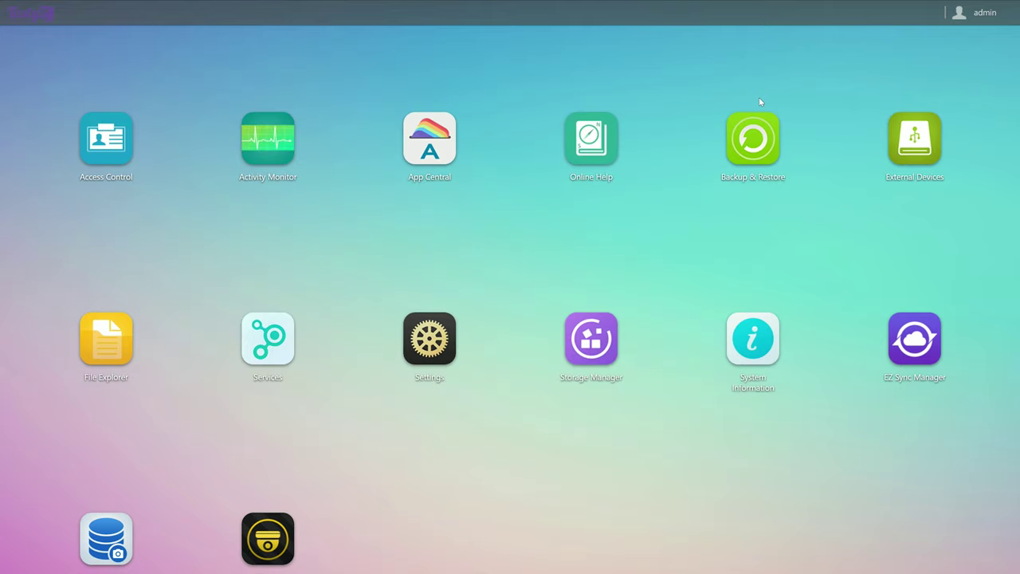
- Glance at Activity Monitor, then open Storage Manager's Disk page and select Disk1
{"action": "left_click", "coordinate": [294, 144]}
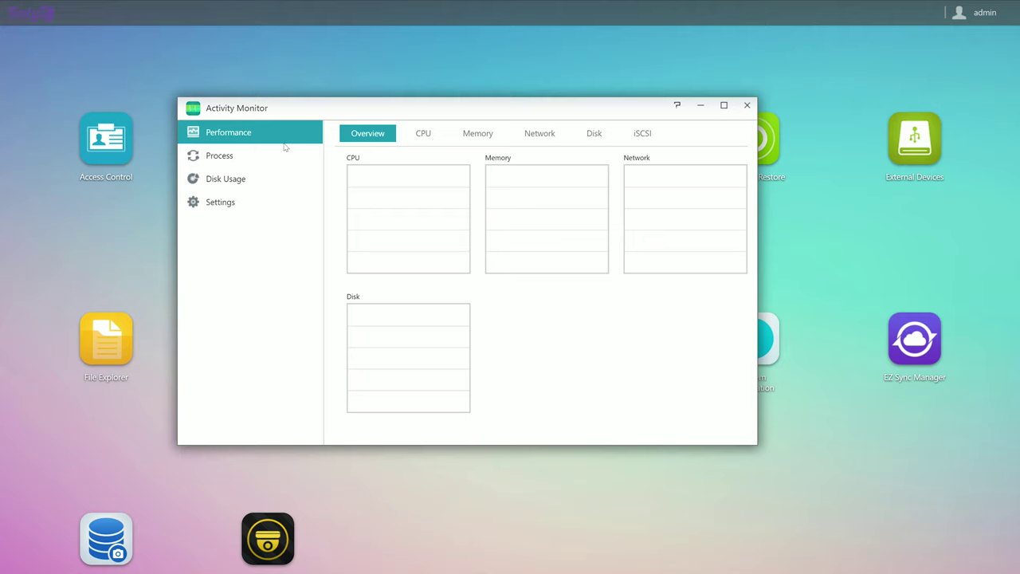
{"action": "left_click", "coordinate": [748, 104]}
{"action": "left_click", "coordinate": [614, 360]}
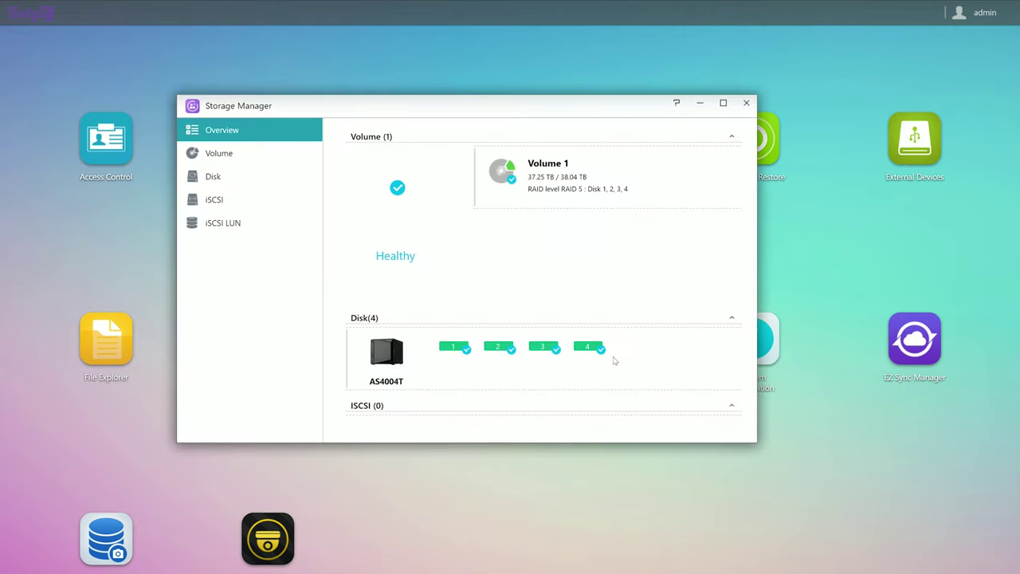
{"action": "left_click", "coordinate": [272, 162]}
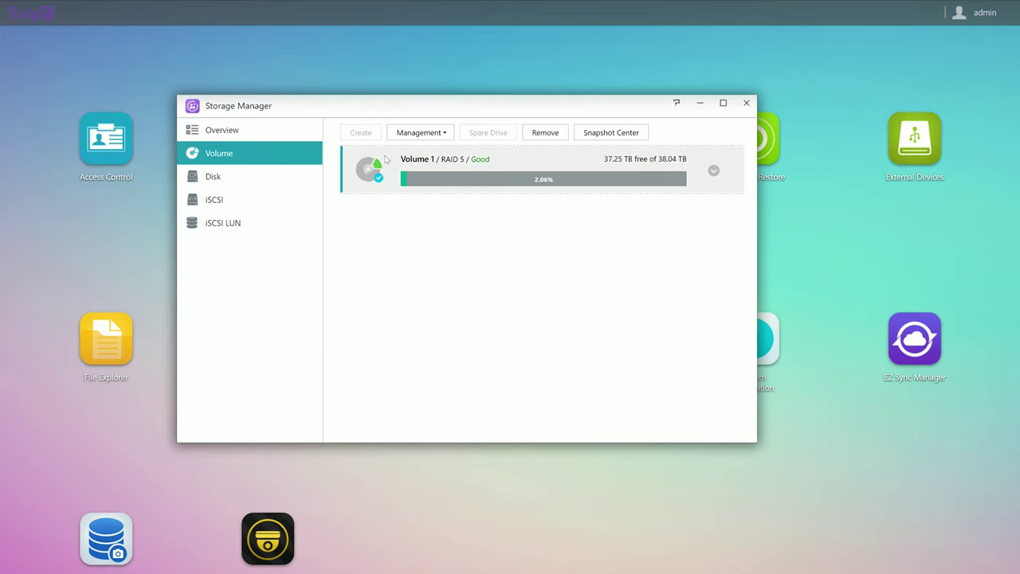
{"action": "left_click", "coordinate": [318, 177]}
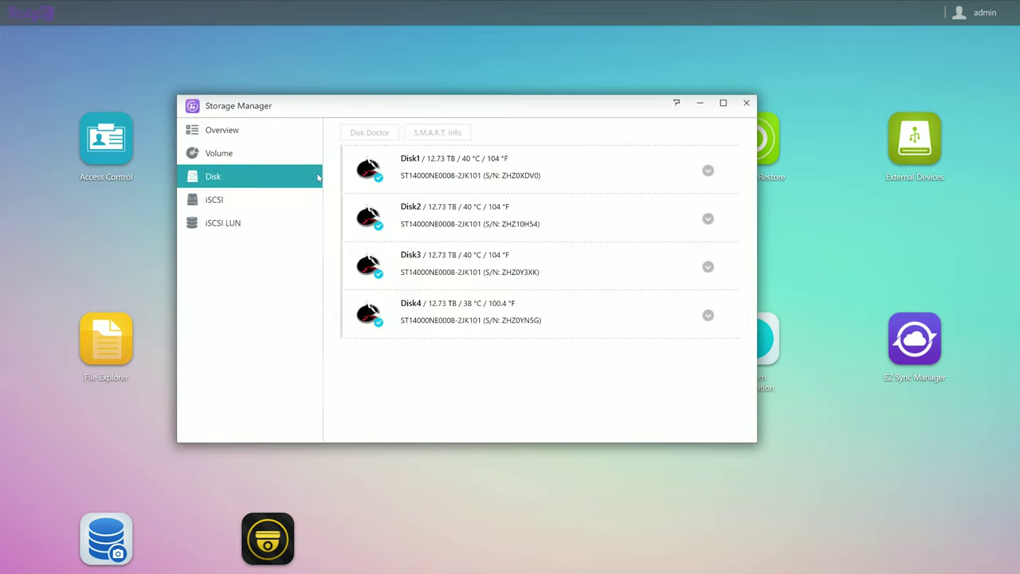
{"action": "left_click", "coordinate": [402, 172]}
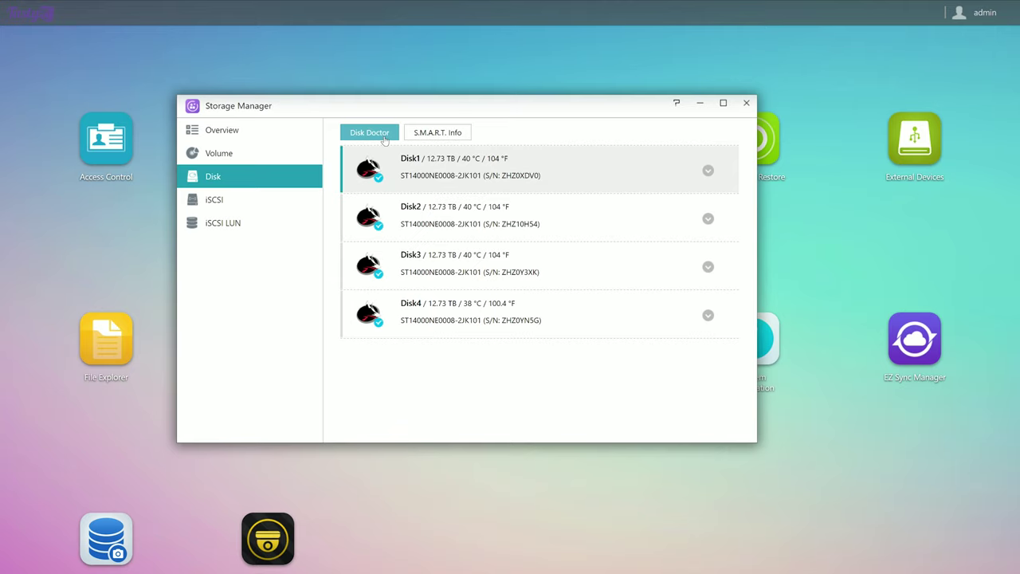
{"action": "left_click", "coordinate": [384, 137]}
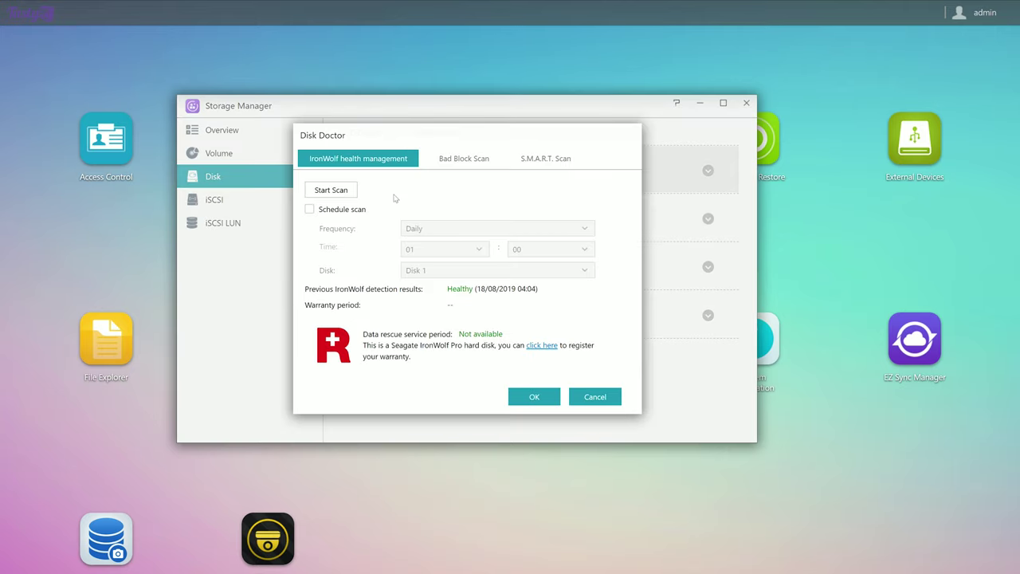
- Toggle Disk Doctor's scheduled scan on and off, review Bad Block and S.M.A.R.T. results, then cancel
{"action": "left_click", "coordinate": [309, 209]}
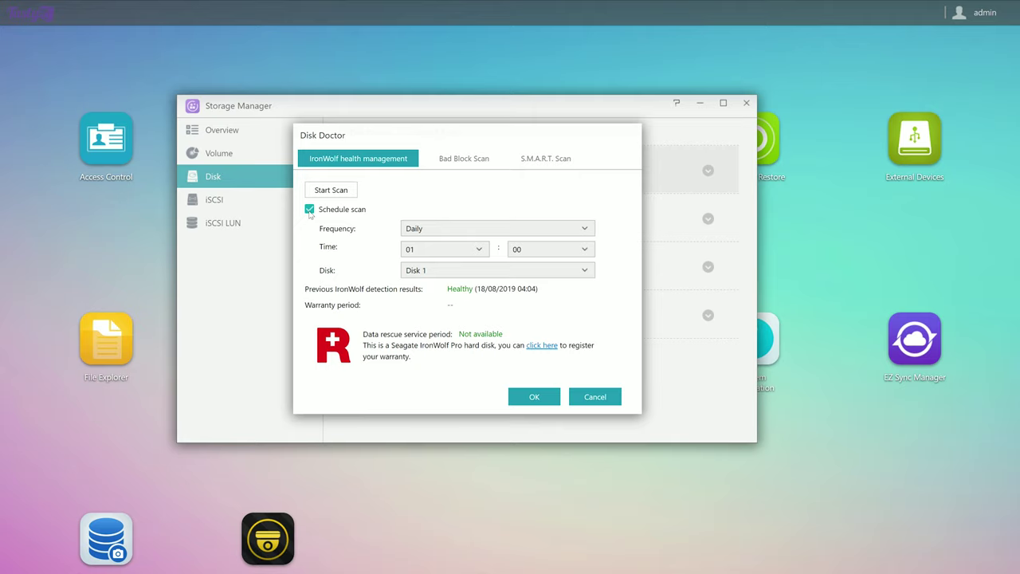
{"action": "left_click", "coordinate": [310, 210]}
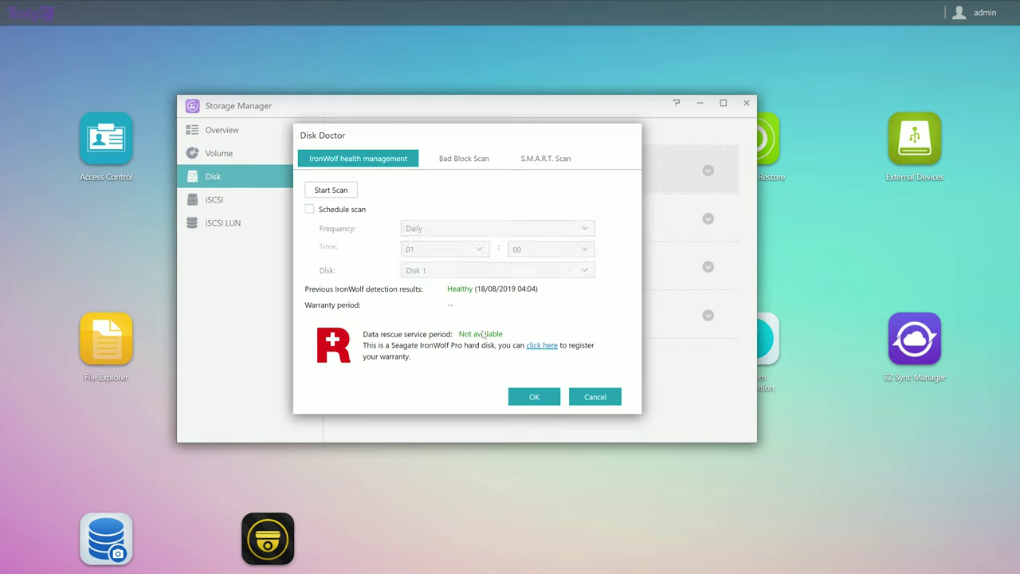
{"action": "left_click", "coordinate": [495, 164]}
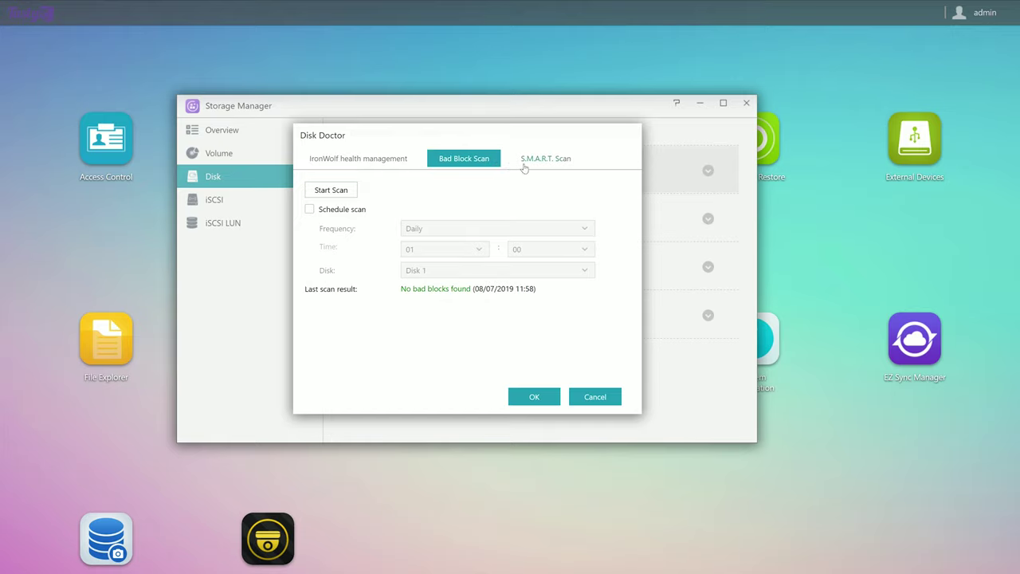
{"action": "left_click", "coordinate": [573, 164]}
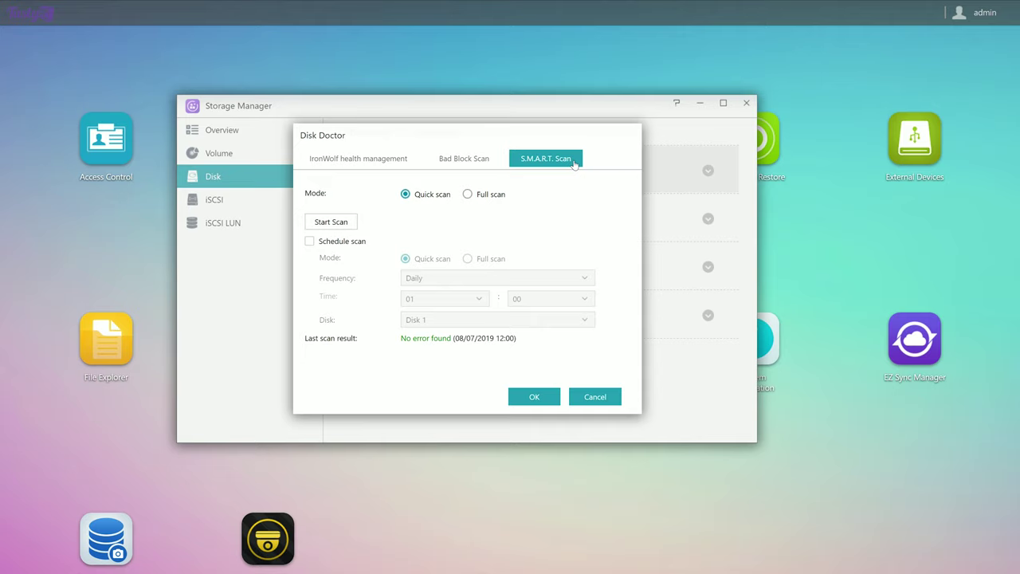
{"action": "left_click", "coordinate": [595, 397]}
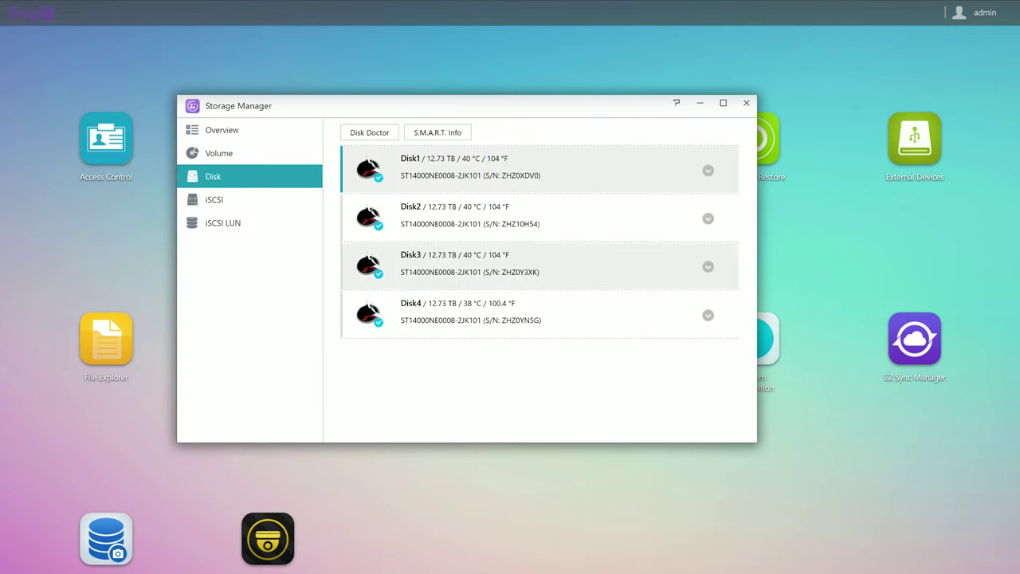
{"action": "left_click", "coordinate": [294, 201]}
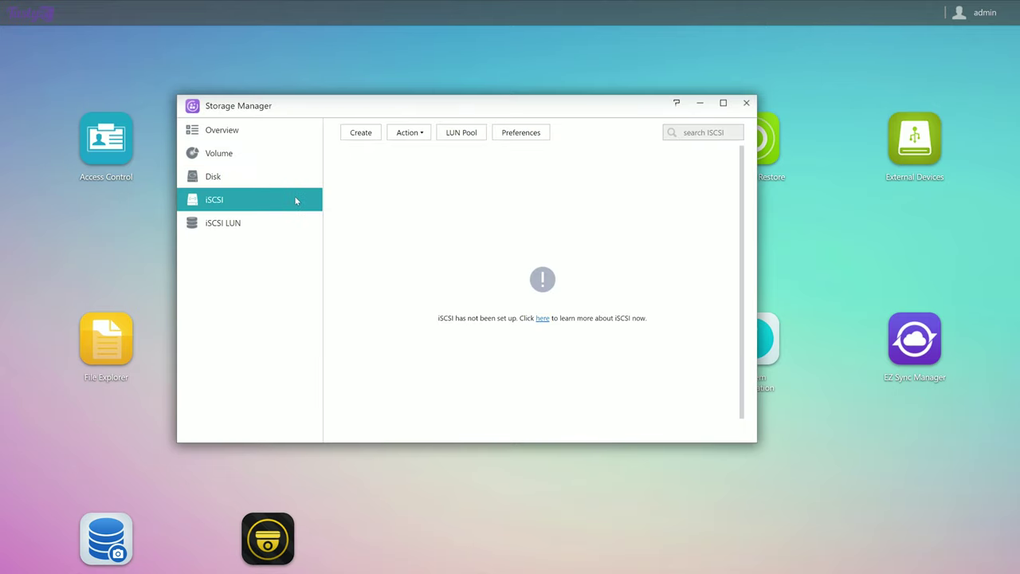
- Close Storage Manager, then open and close Snapshot Center, which has no Btrfs volumes
{"action": "left_click", "coordinate": [746, 103]}
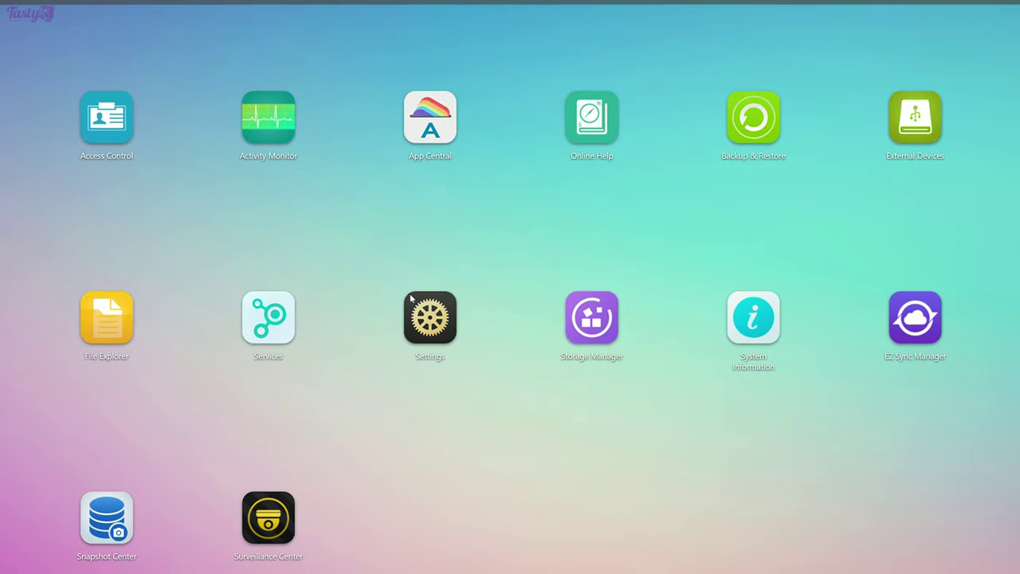
{"action": "left_click", "coordinate": [112, 518]}
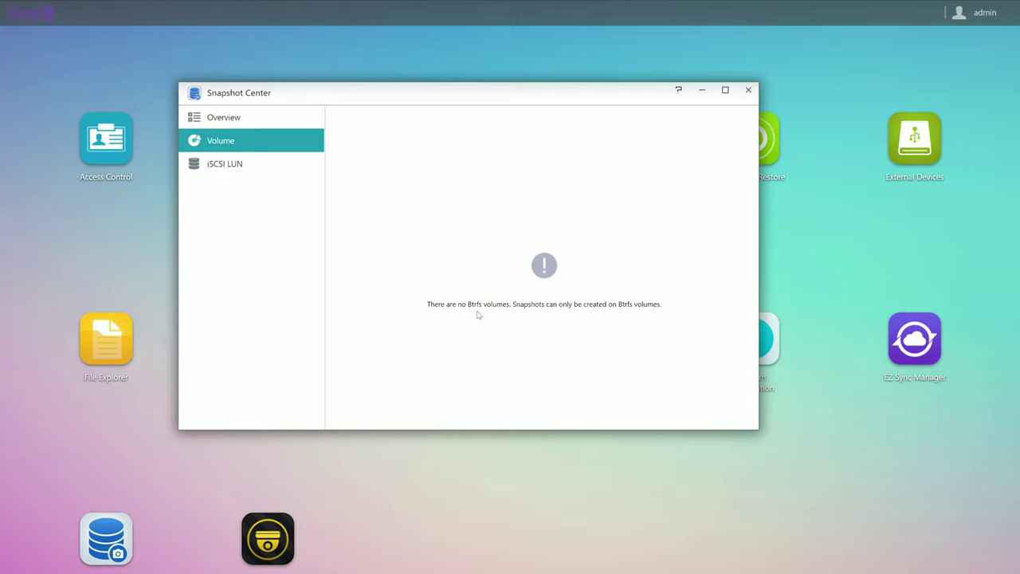
{"action": "left_click", "coordinate": [748, 91]}
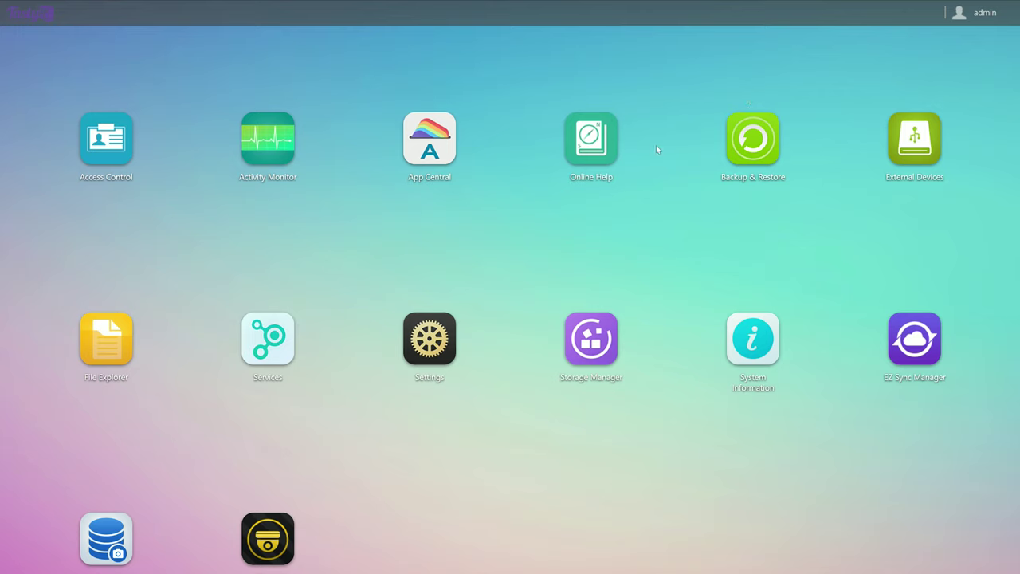
{"action": "left_click", "coordinate": [445, 342]}
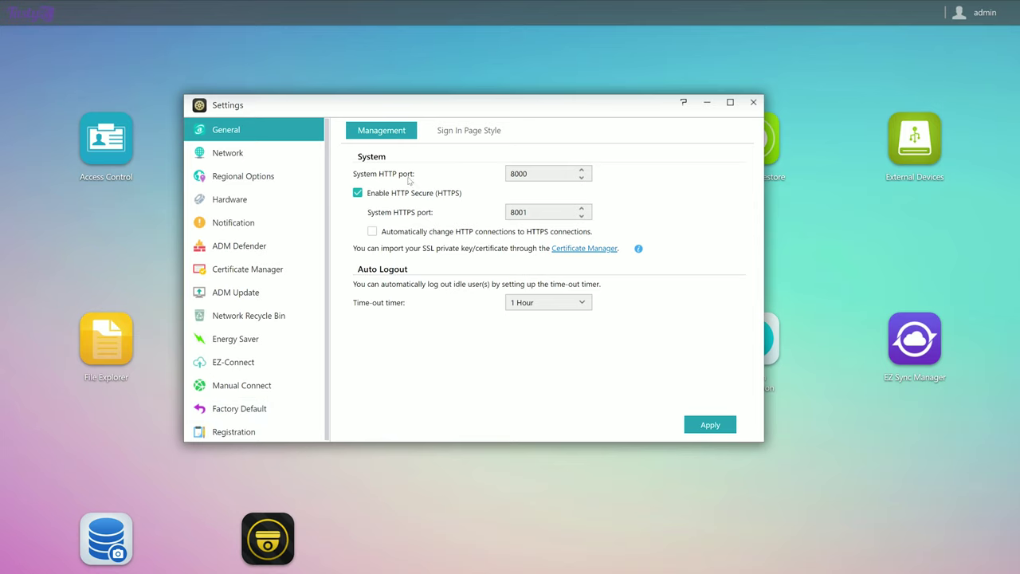
- Adjust LED brightness in Hardware settings and set LED night mode back to None
{"action": "left_click", "coordinate": [449, 133]}
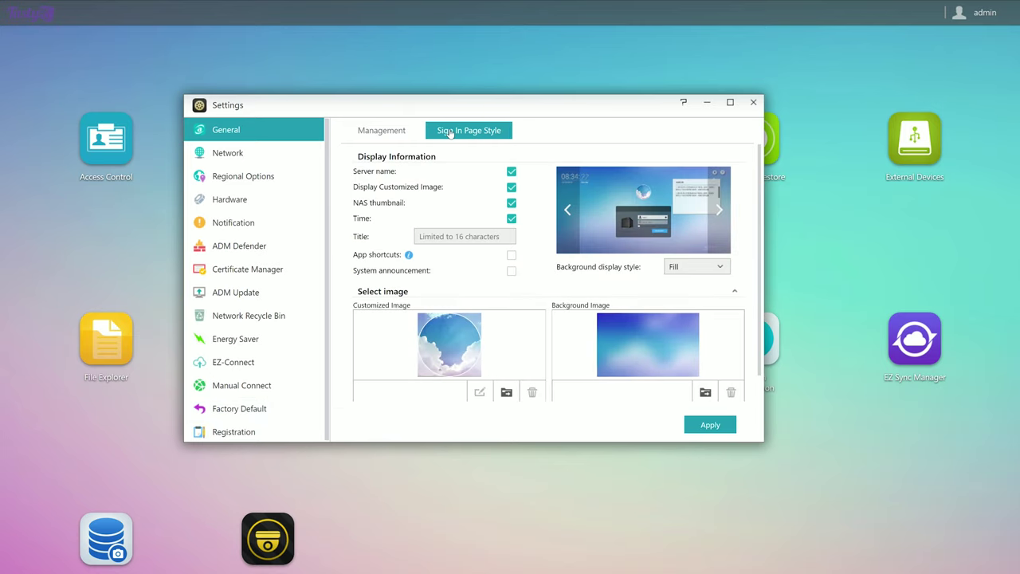
{"action": "left_click", "coordinate": [280, 197]}
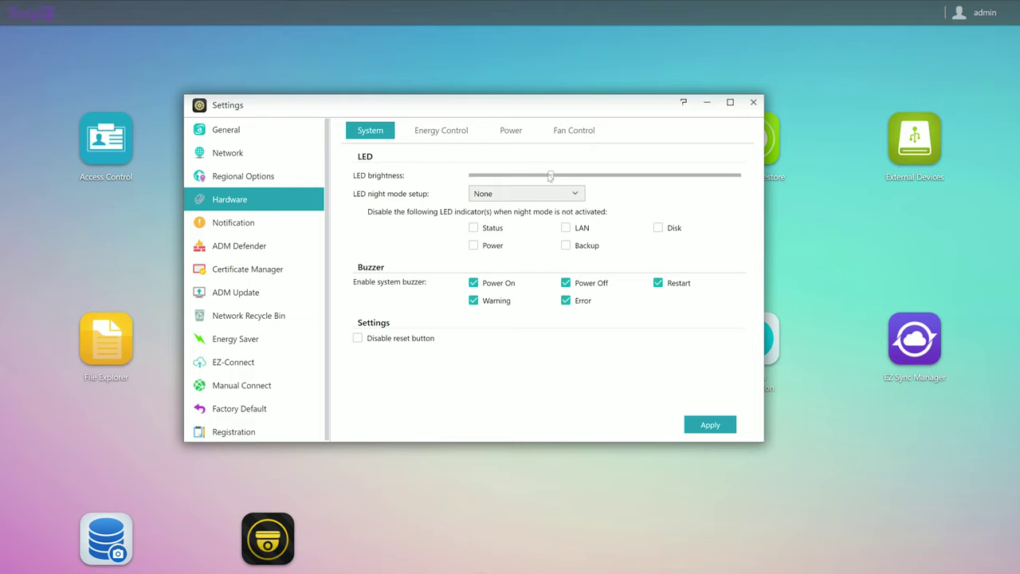
{"action": "mouse_move", "coordinate": [551, 176]}
{"action": "left_mouse_down"}
{"action": "mouse_move", "coordinate": [573, 176]}
{"action": "mouse_move", "coordinate": [541, 182]}
{"action": "left_mouse_up"}
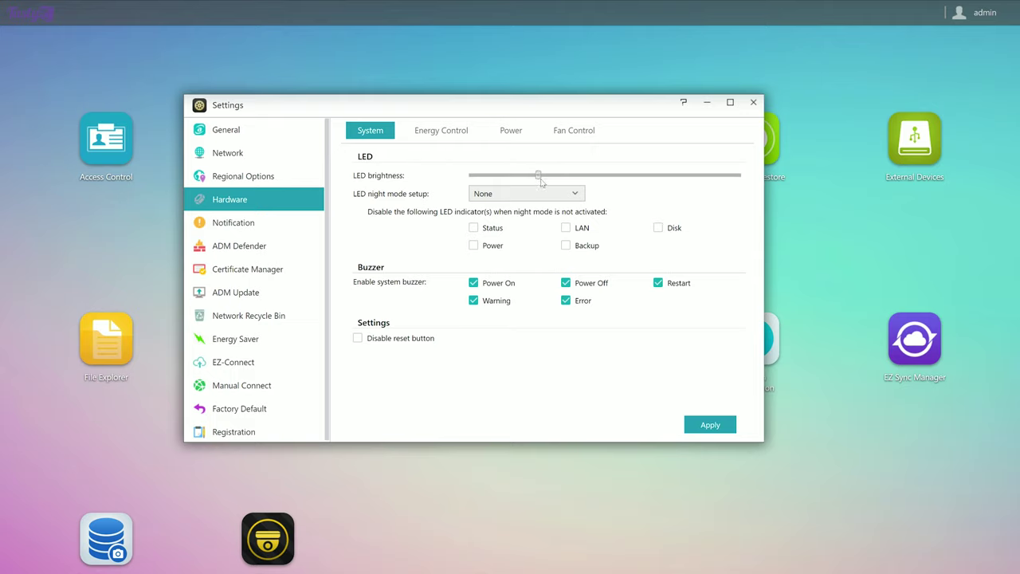
{"action": "left_click", "coordinate": [485, 197]}
{"action": "left_click", "coordinate": [512, 238]}
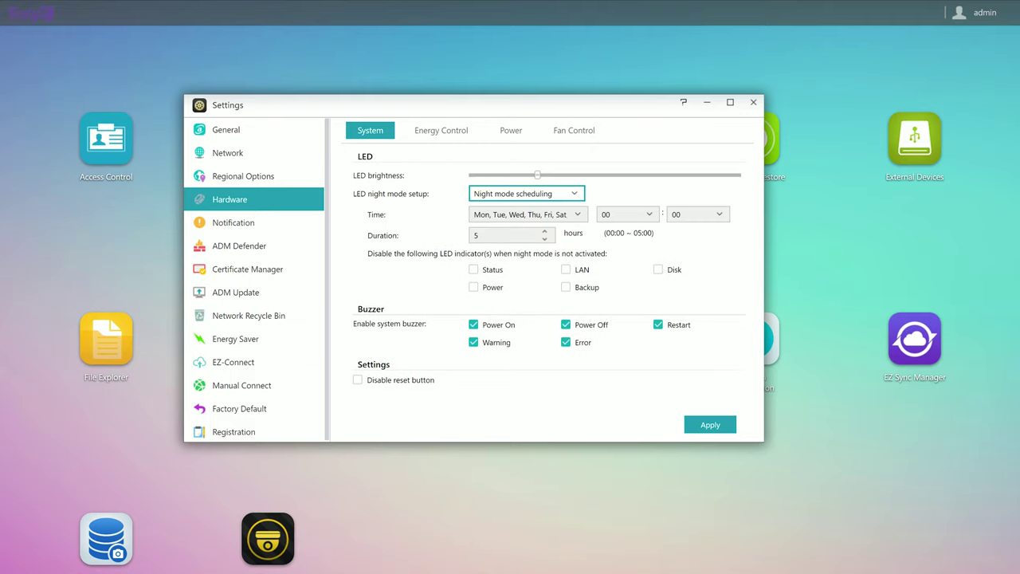
{"action": "left_click", "coordinate": [545, 222]}
{"action": "left_click", "coordinate": [694, 246]}
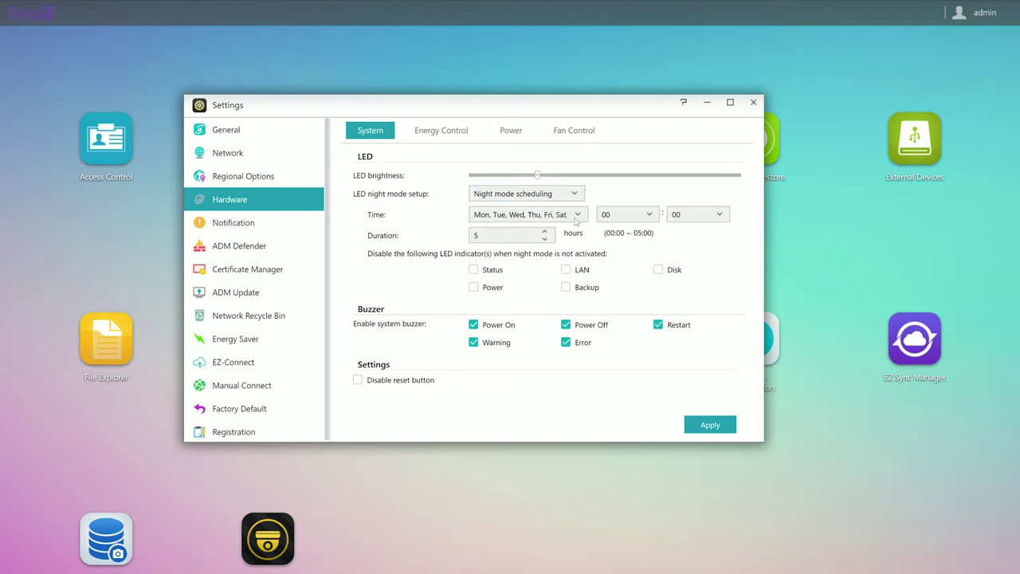
{"action": "left_click", "coordinate": [548, 196]}
{"action": "left_click", "coordinate": [547, 210]}
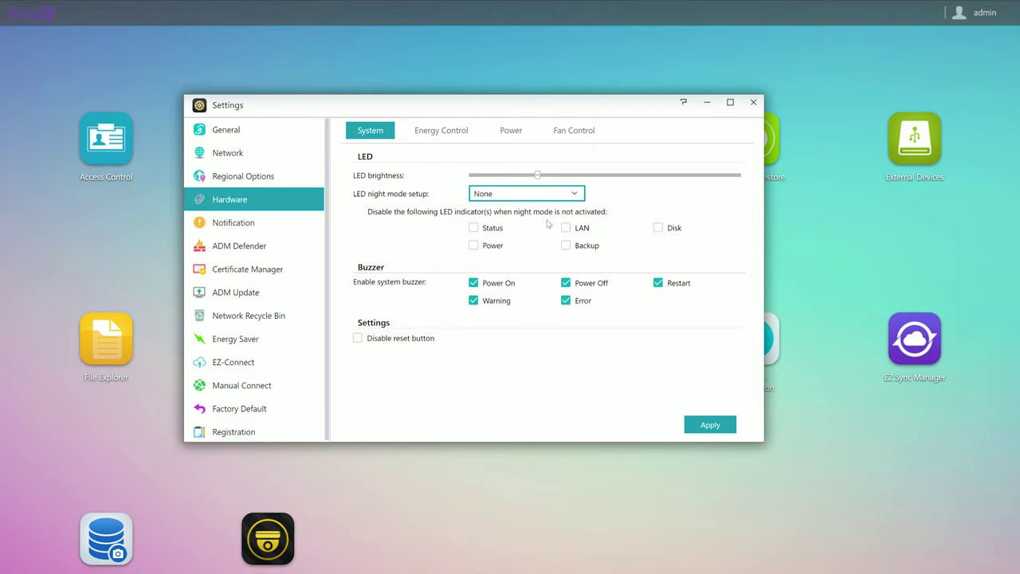
- Try Low, Medium and High fan speeds, then return the fan to Auto
{"action": "left_click", "coordinate": [469, 136]}
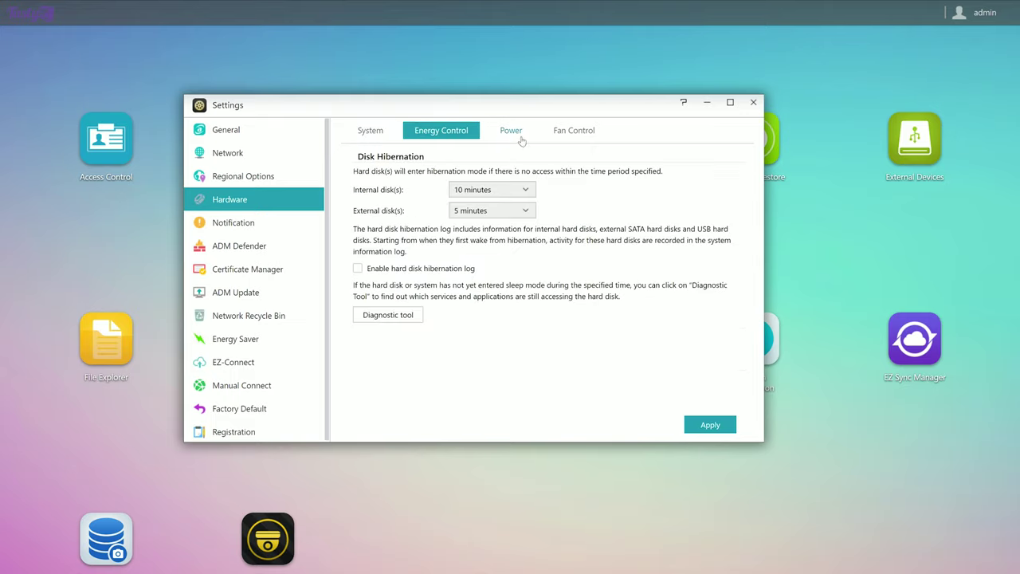
{"action": "left_click", "coordinate": [514, 133]}
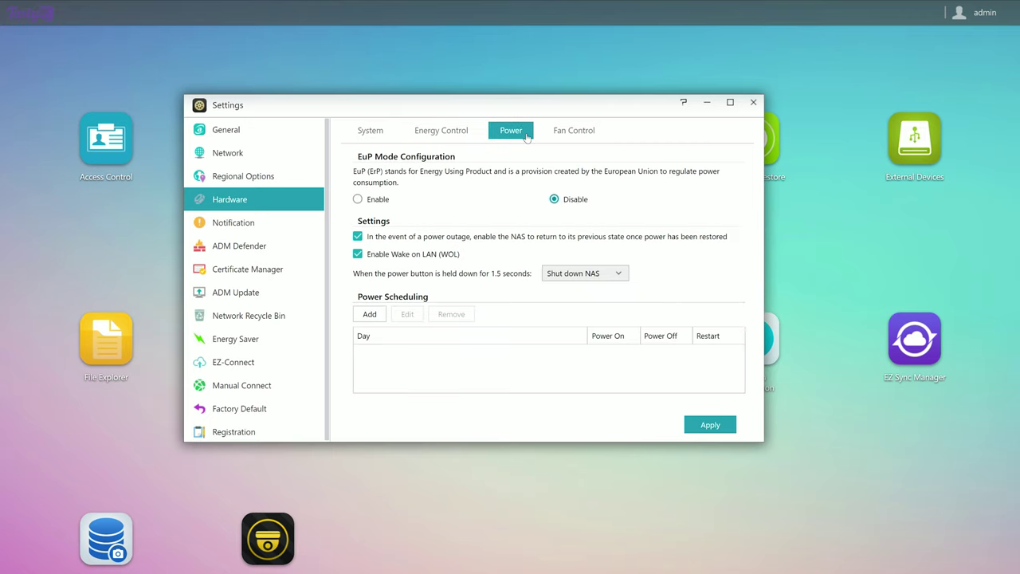
{"action": "left_click", "coordinate": [599, 132]}
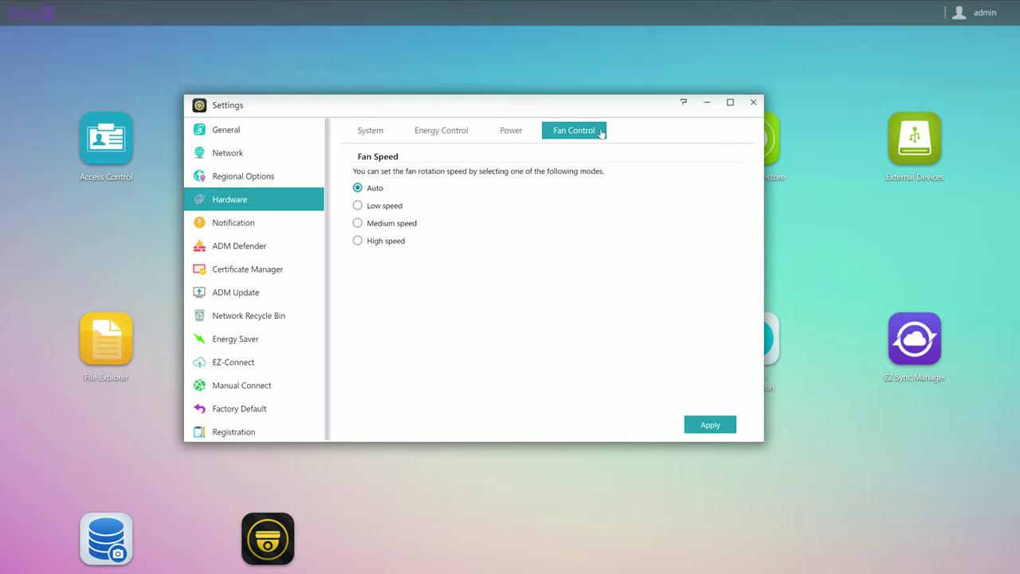
{"action": "left_click", "coordinate": [358, 208]}
{"action": "left_click", "coordinate": [357, 226]}
{"action": "left_click", "coordinate": [358, 242]}
{"action": "left_click", "coordinate": [359, 191]}
- Browse the ADM Defender, Energy Saver, EZ-Connect and Manual Connect DDNS pages
{"action": "left_click", "coordinate": [279, 246]}
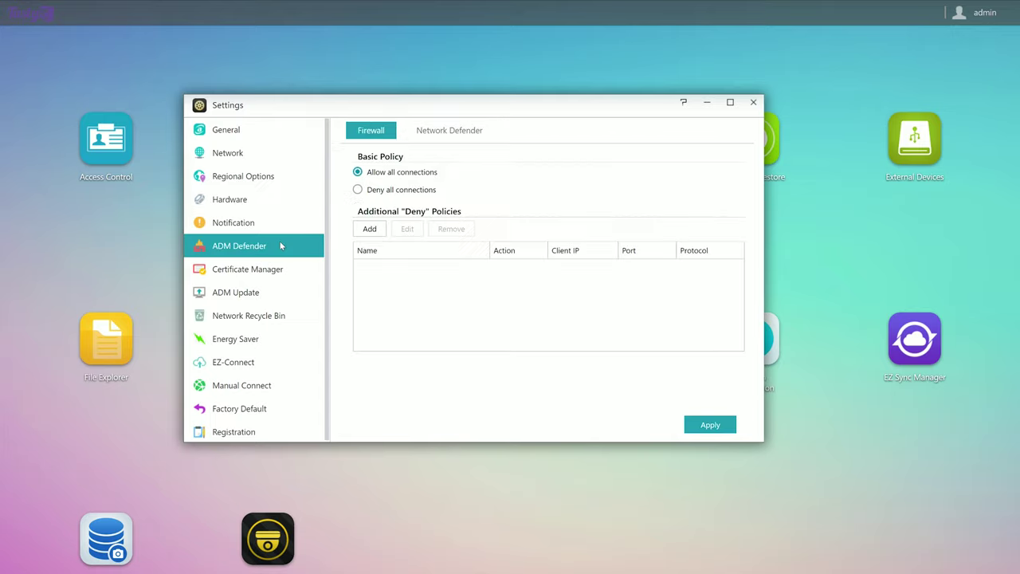
{"action": "left_click", "coordinate": [250, 341]}
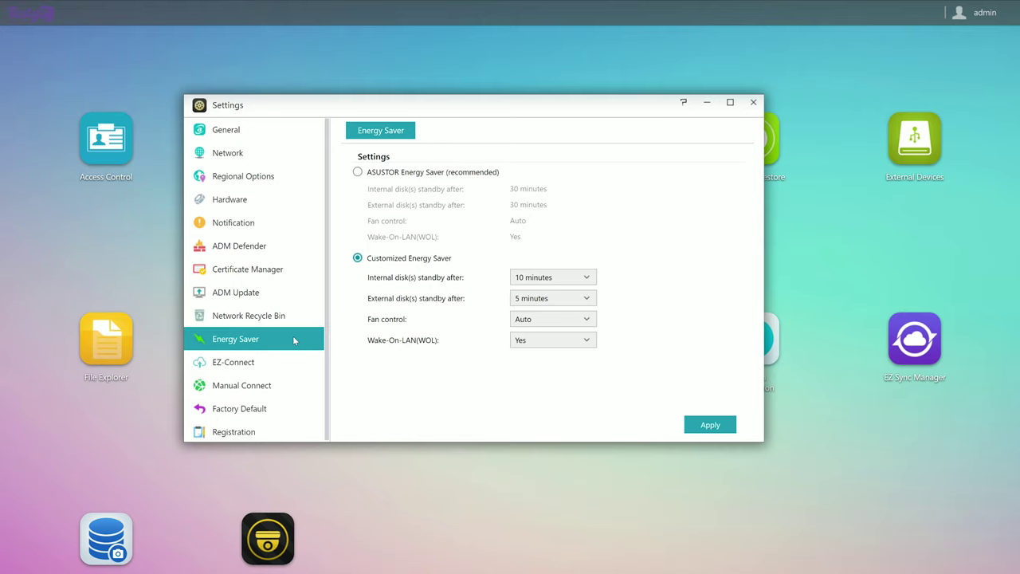
{"action": "left_click", "coordinate": [297, 363]}
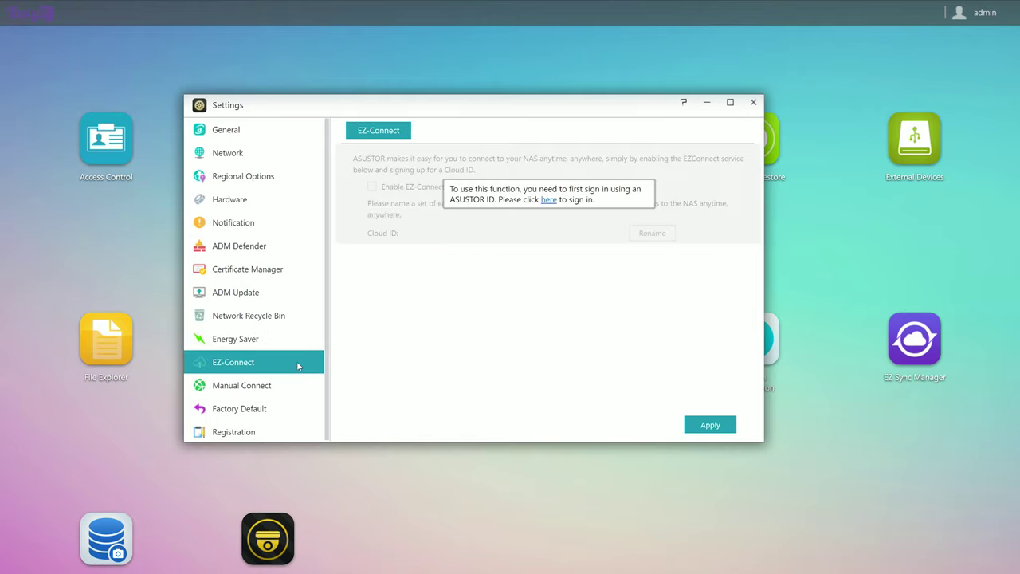
{"action": "left_click", "coordinate": [300, 388]}
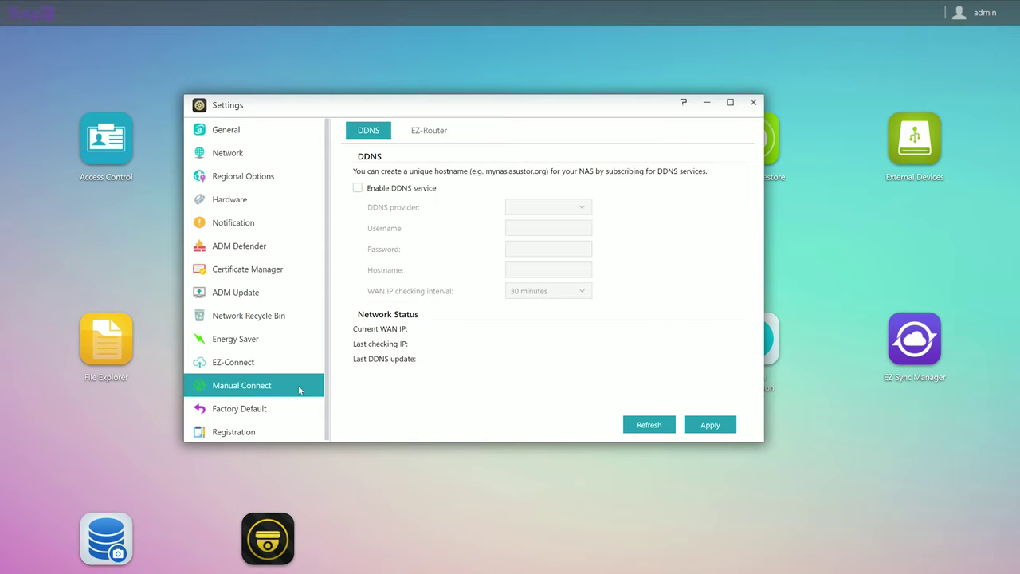
- Close Settings and tour Access Control's groups, AD/LDAP, shared folder and app privilege pages
{"action": "left_click", "coordinate": [753, 102]}
{"action": "left_click", "coordinate": [128, 151]}
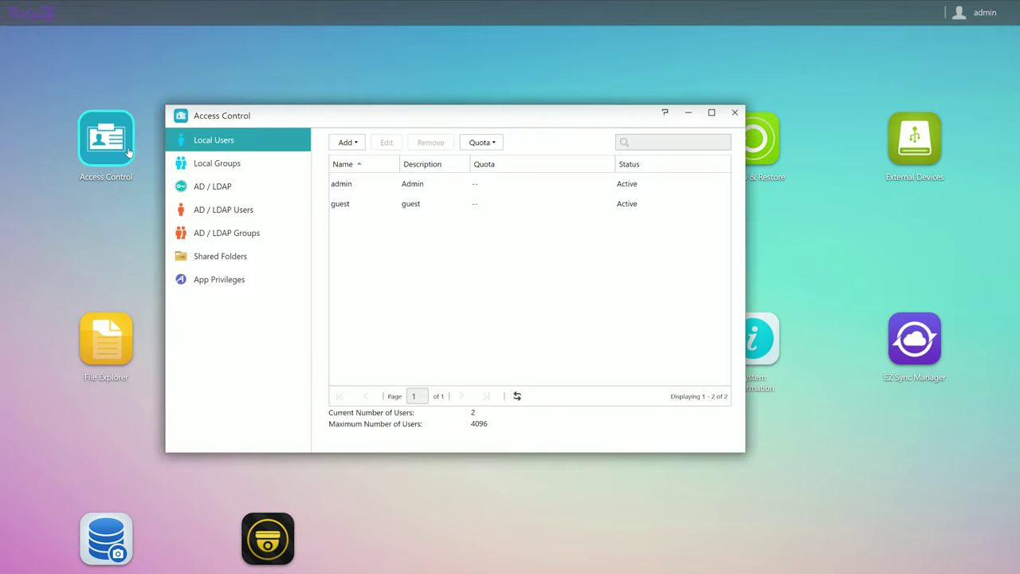
{"action": "left_click", "coordinate": [280, 163]}
{"action": "left_click", "coordinate": [274, 189]}
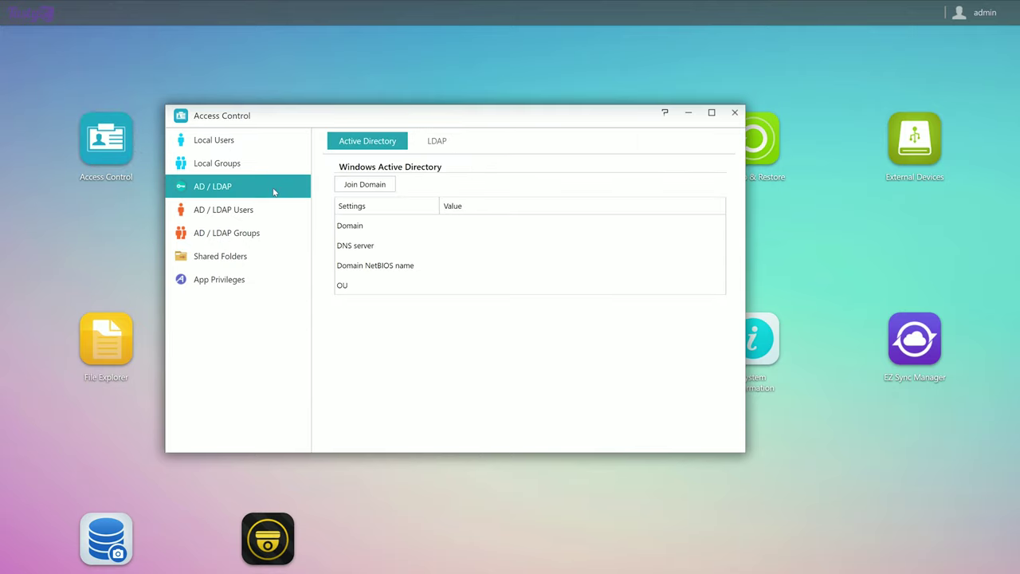
{"action": "left_click", "coordinate": [275, 209]}
{"action": "left_click", "coordinate": [279, 234]}
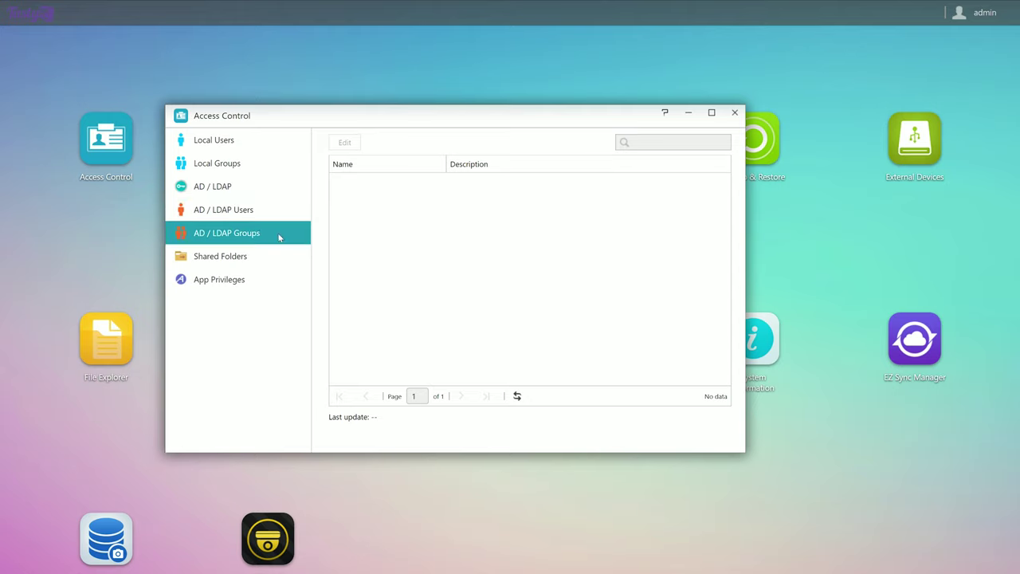
{"action": "left_click", "coordinate": [280, 257]}
{"action": "left_click", "coordinate": [280, 281]}
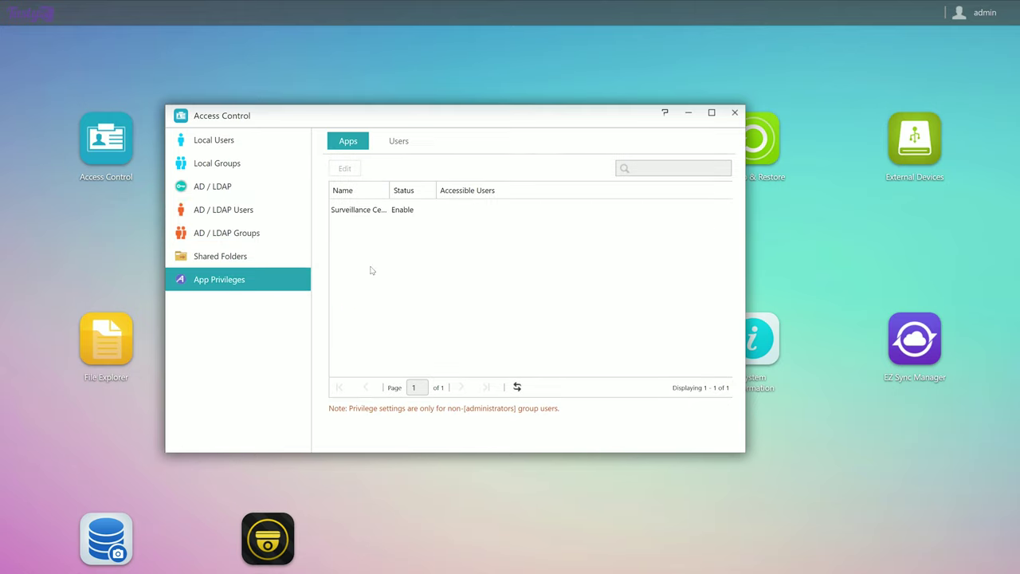
{"action": "left_click", "coordinate": [735, 112]}
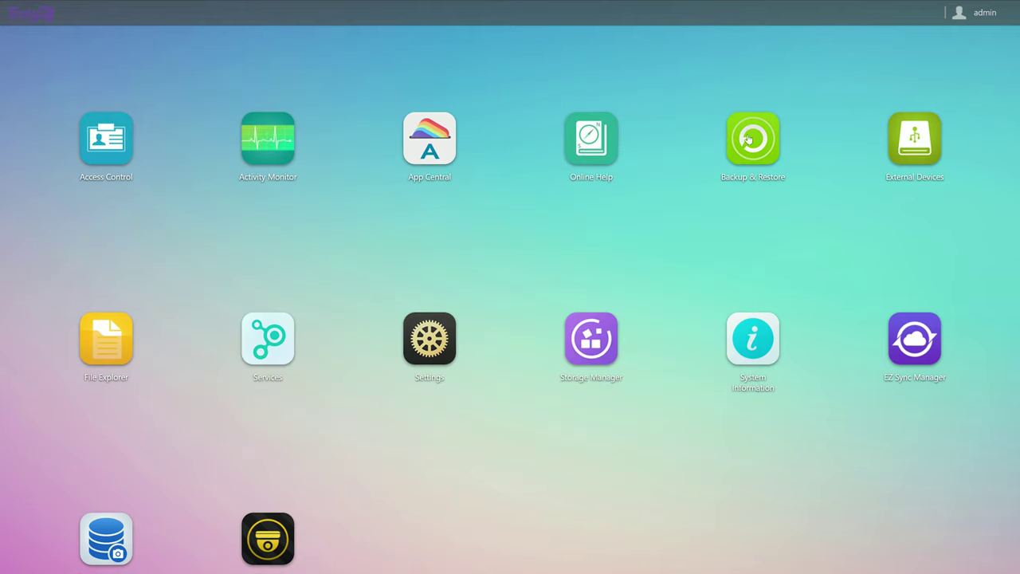
{"action": "left_click", "coordinate": [898, 353]}
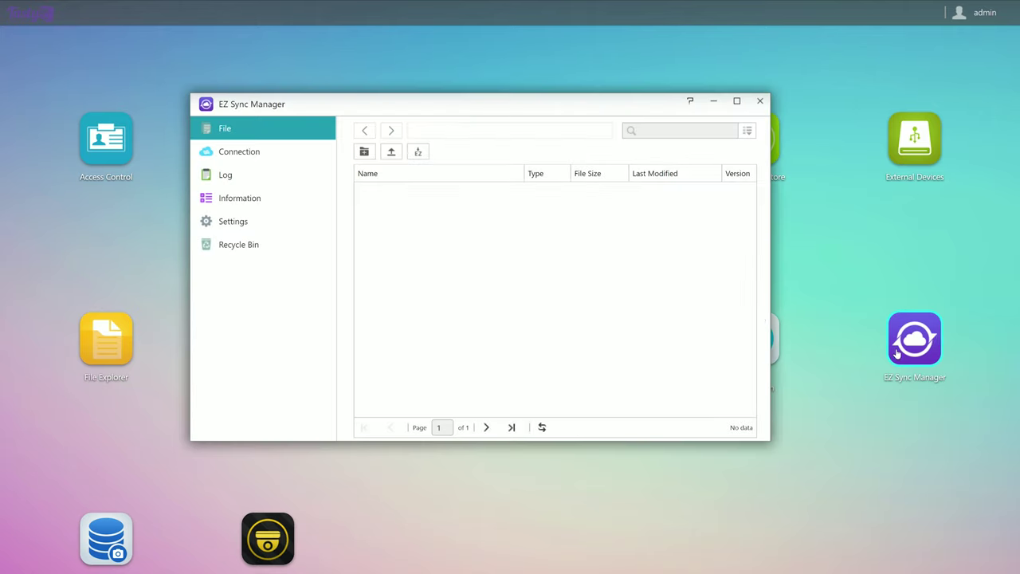
- Open Backup & Restore and browse its FTP, Internal, External, Cloud and One Touch Backup pages
{"action": "left_click", "coordinate": [761, 102]}
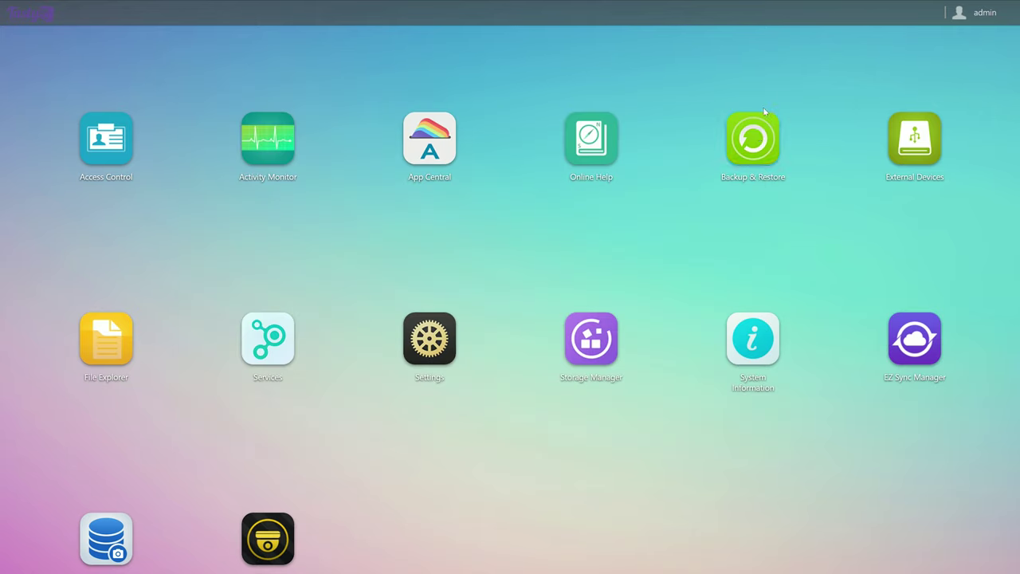
{"action": "left_click", "coordinate": [757, 135]}
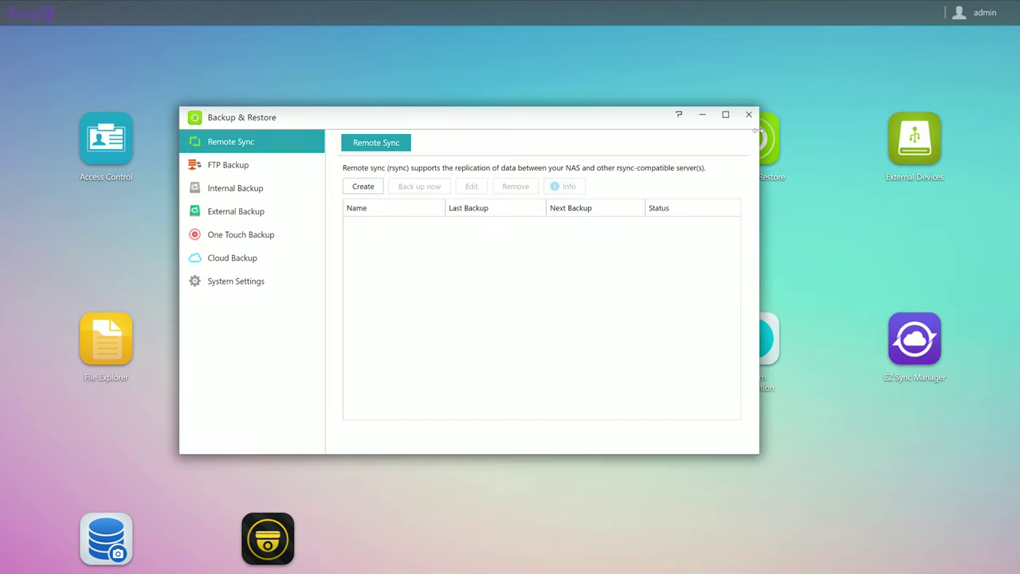
{"action": "left_click", "coordinate": [269, 167]}
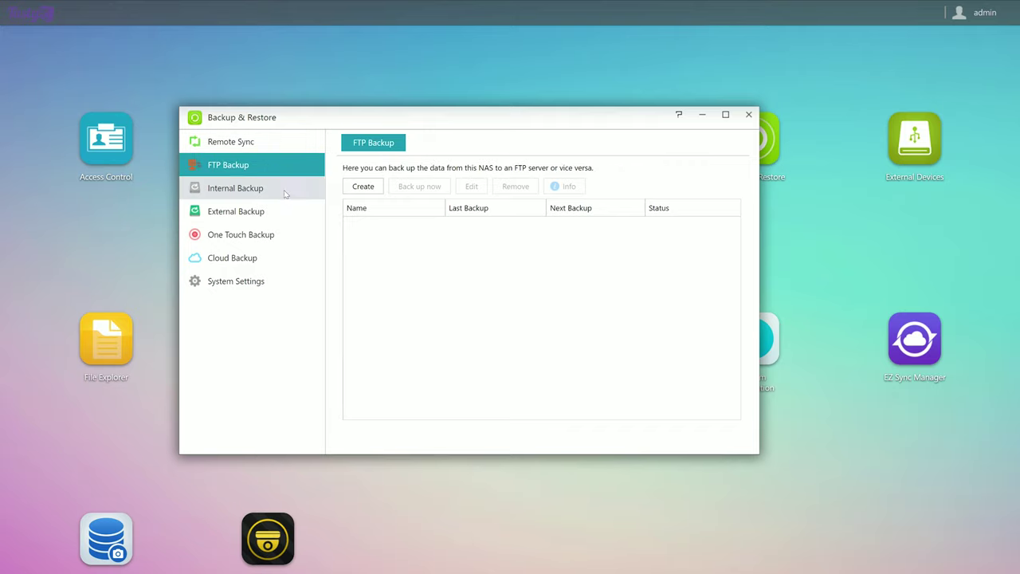
{"action": "left_click", "coordinate": [280, 188]}
{"action": "left_click", "coordinate": [295, 213]}
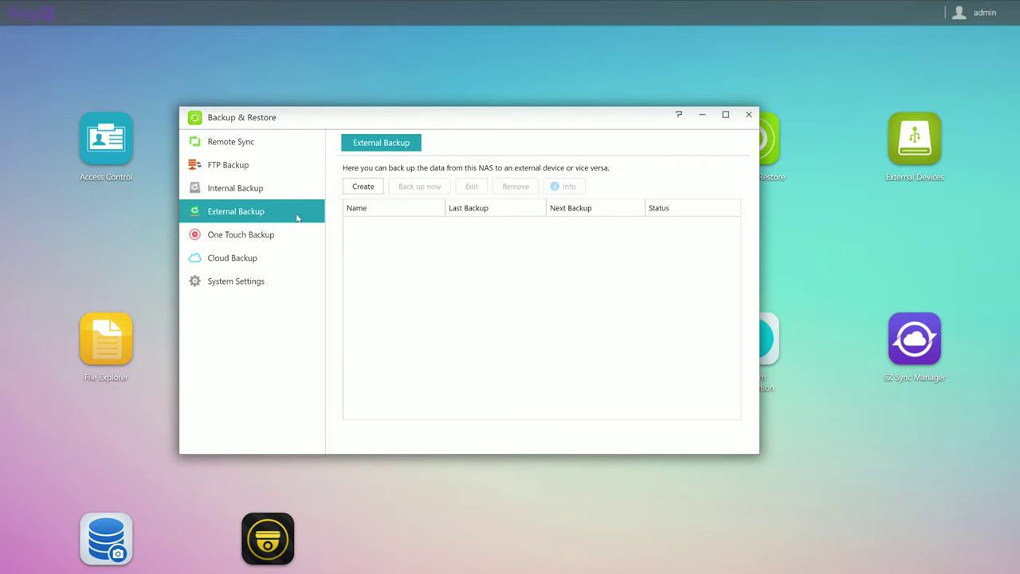
{"action": "left_click", "coordinate": [288, 263]}
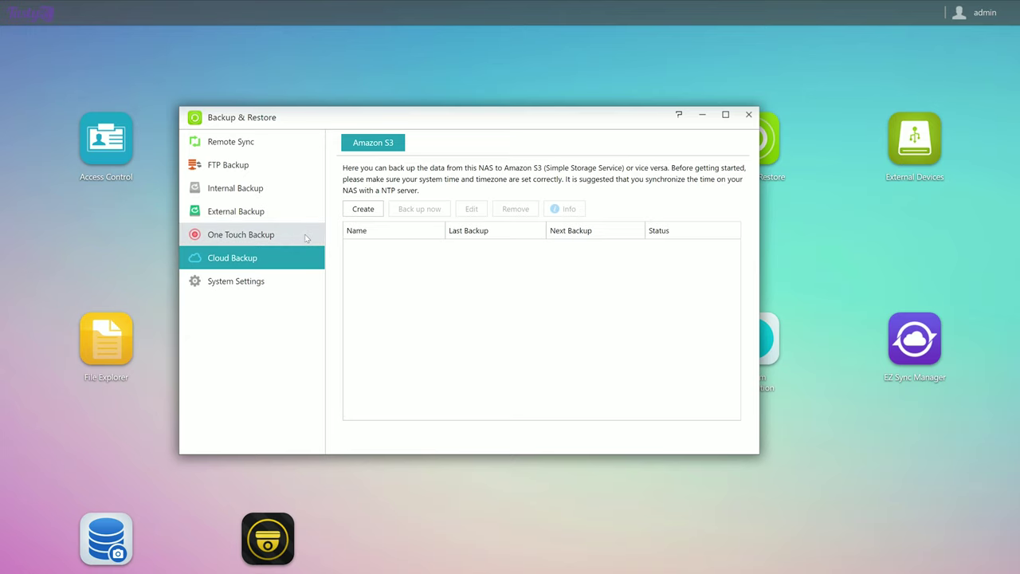
{"action": "left_click", "coordinate": [306, 237]}
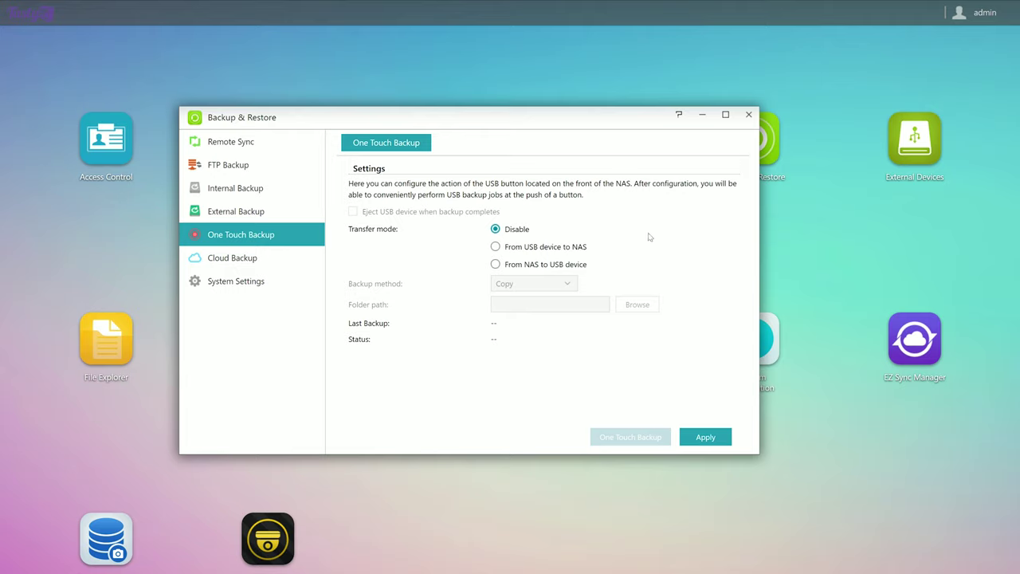
- Close Backup & Restore, check External Devices' Disk, Printer, UPS and Optical Drive pages, then close it
{"action": "left_click", "coordinate": [749, 115]}
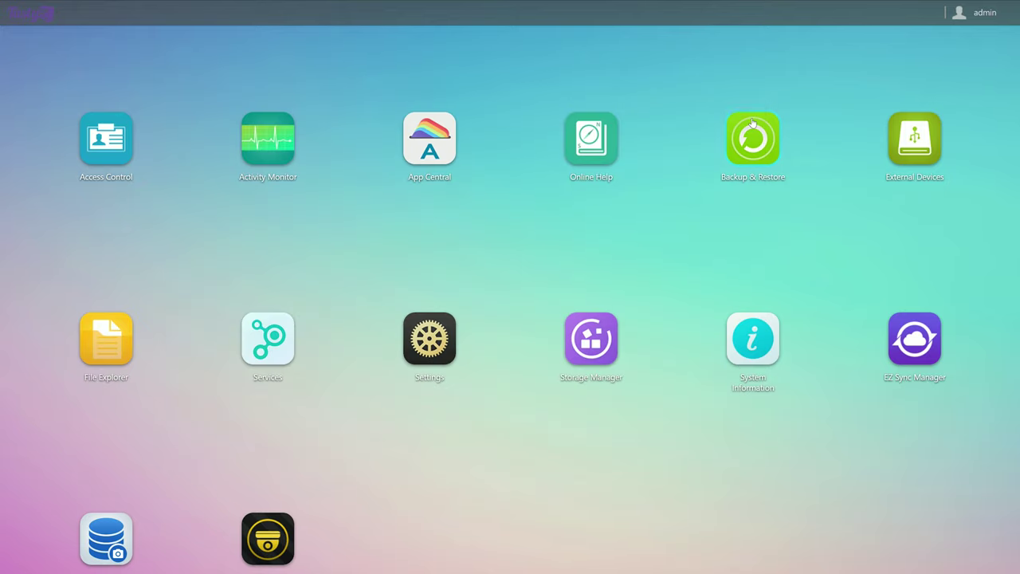
{"action": "left_click", "coordinate": [907, 142]}
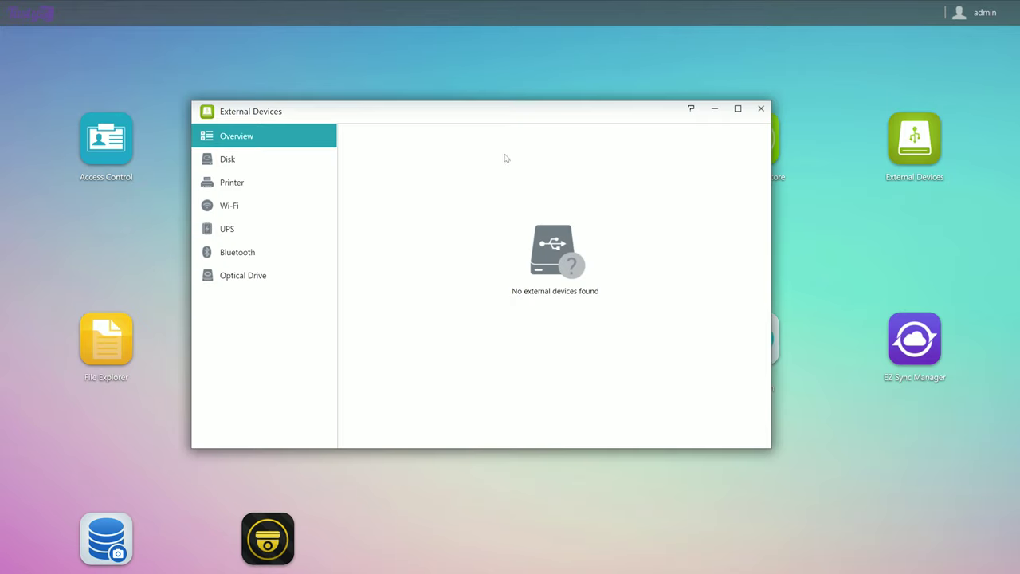
{"action": "left_click", "coordinate": [318, 159]}
{"action": "left_click", "coordinate": [310, 185]}
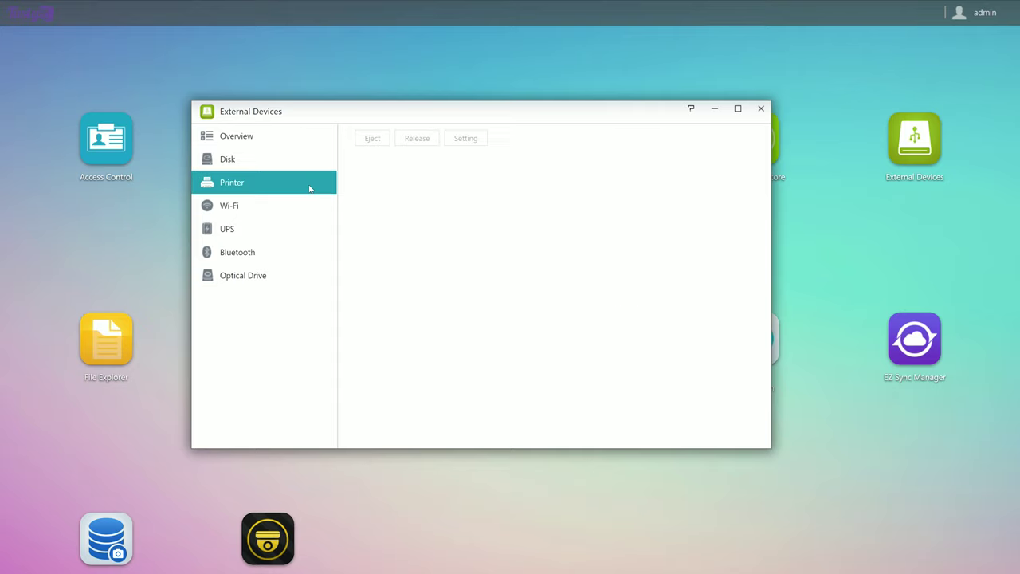
{"action": "left_click", "coordinate": [316, 233]}
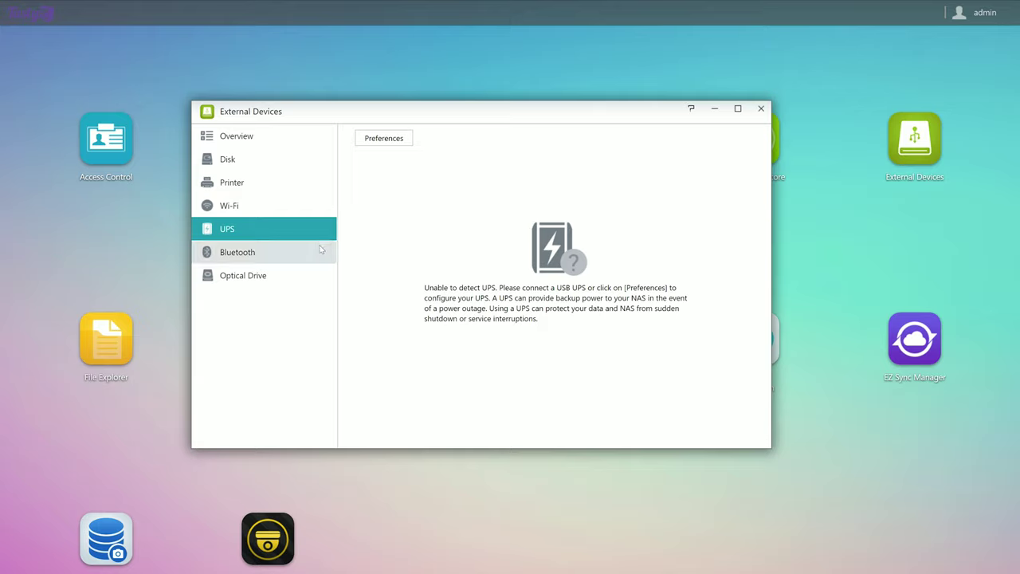
{"action": "left_click", "coordinate": [319, 275]}
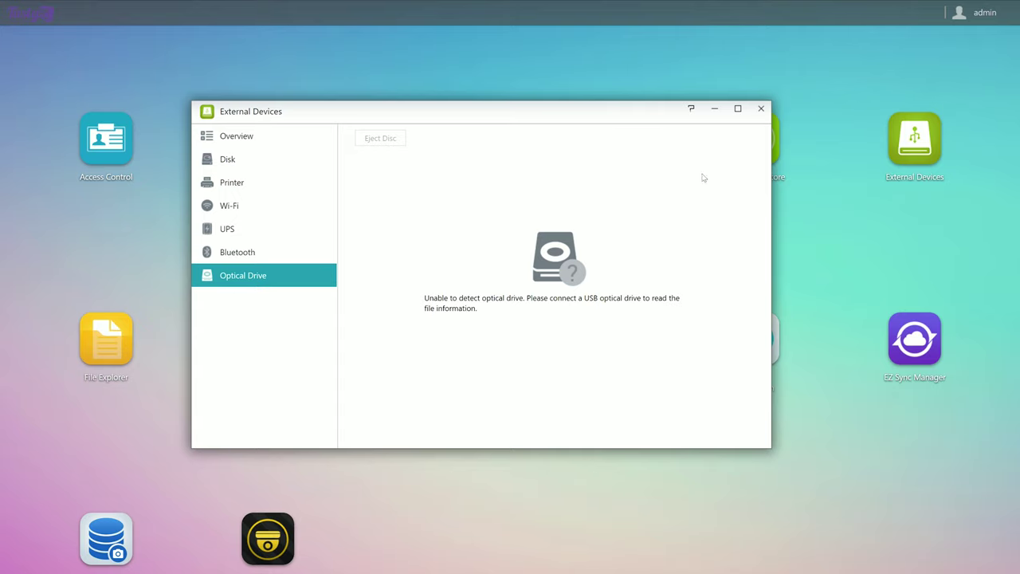
{"action": "left_click", "coordinate": [760, 109]}
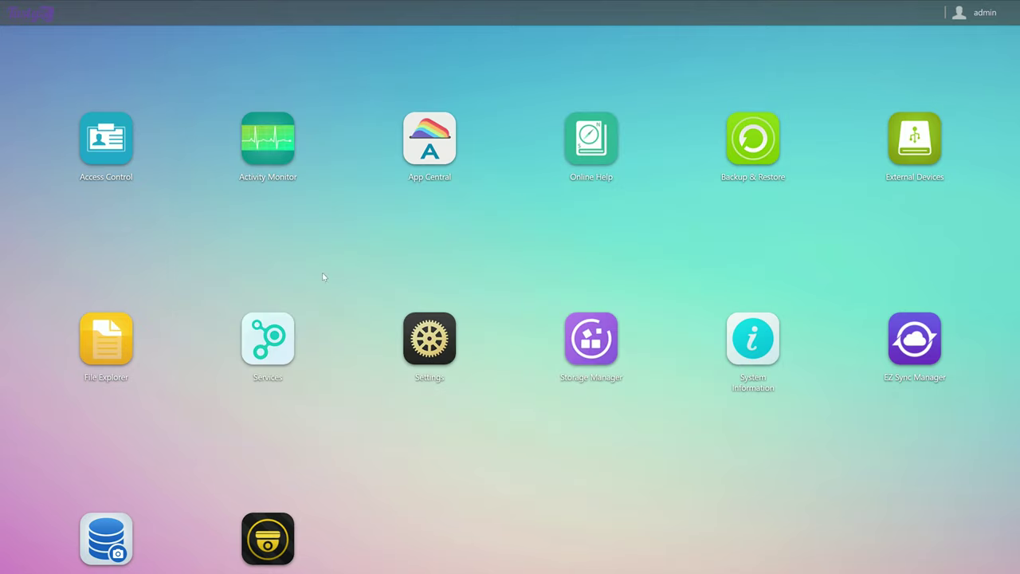
{"action": "left_click", "coordinate": [259, 330]}
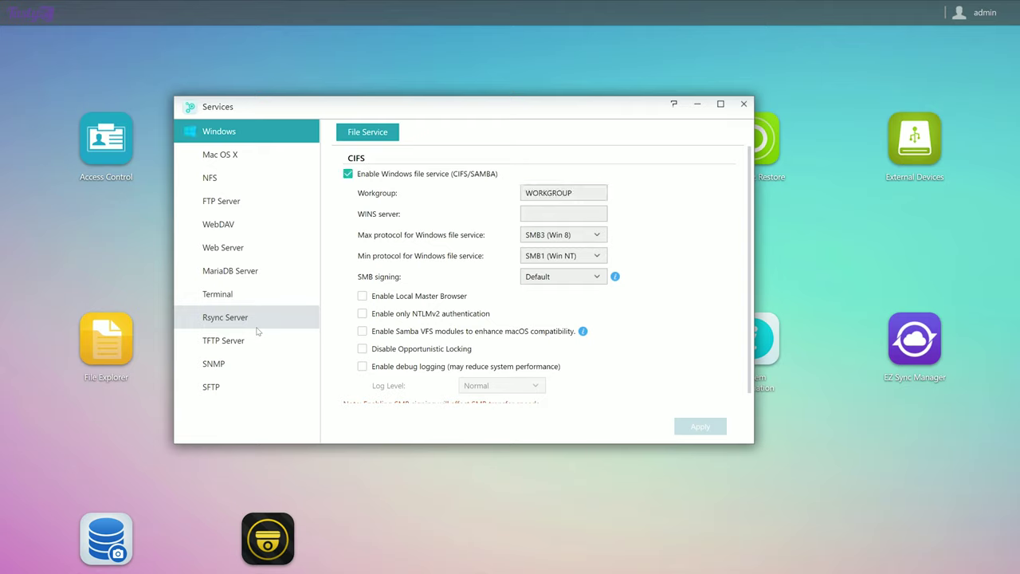
{"action": "left_click", "coordinate": [291, 154]}
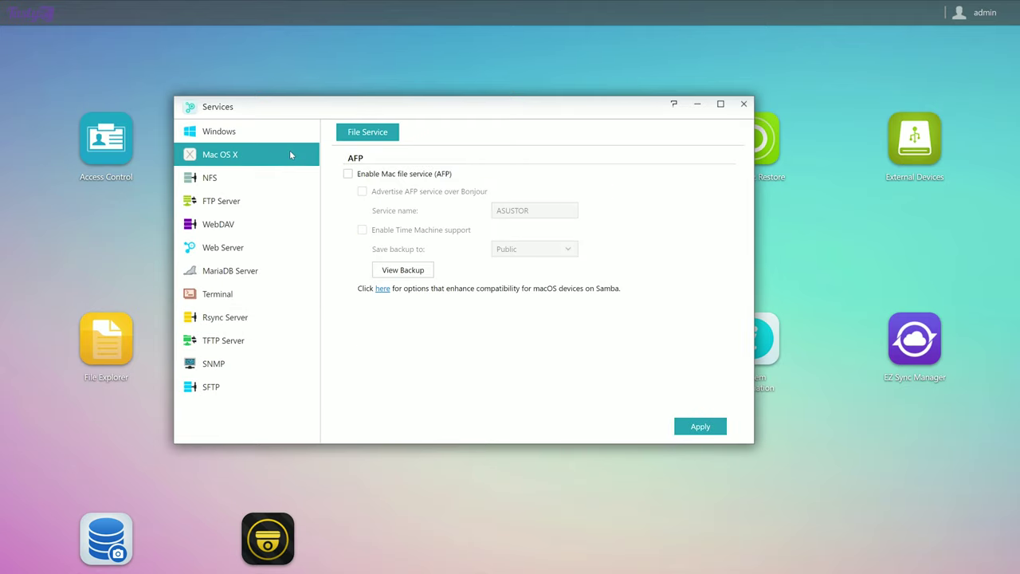
{"action": "left_click", "coordinate": [264, 206]}
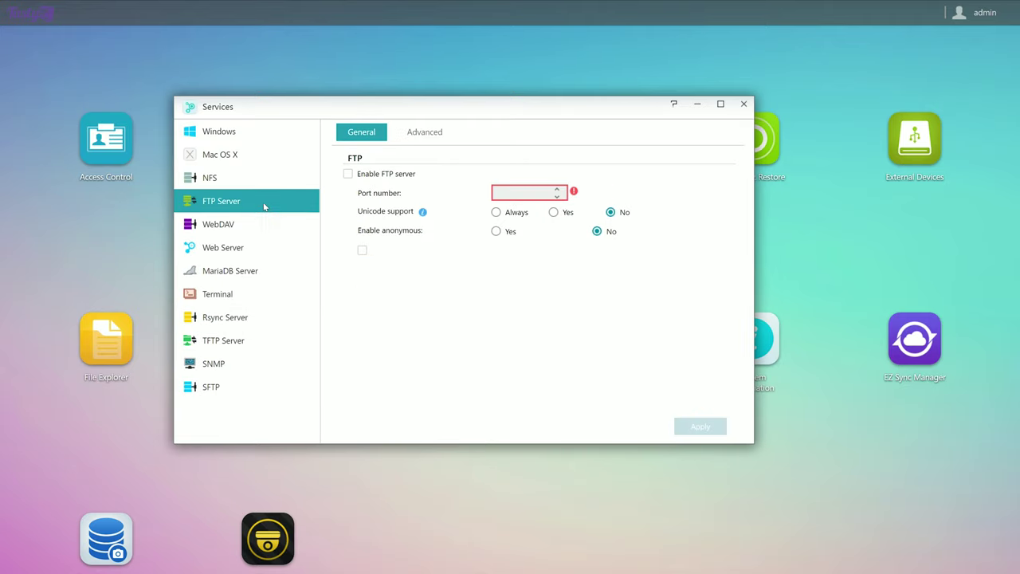
{"action": "left_click", "coordinate": [265, 249]}
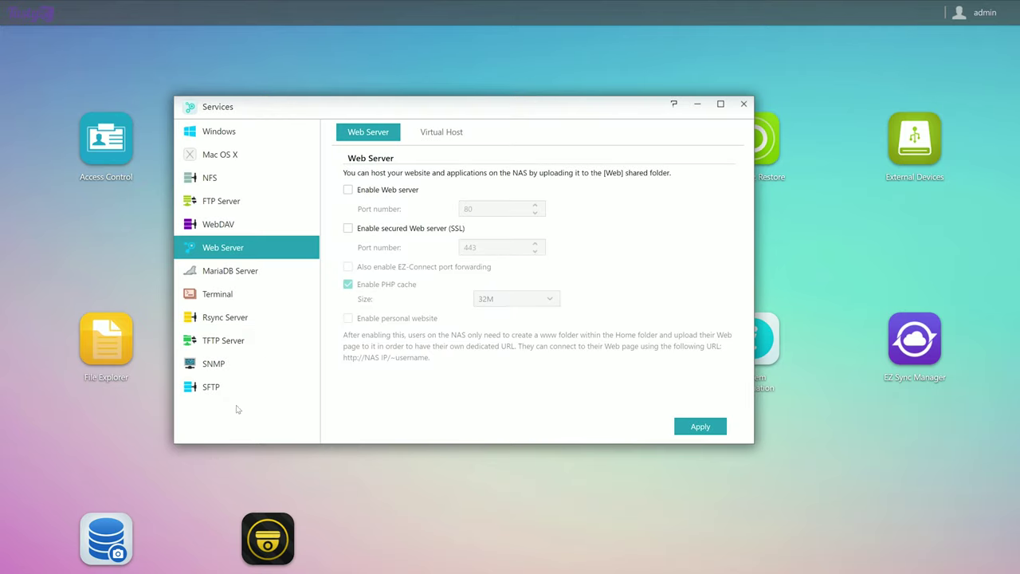
{"action": "left_click", "coordinate": [743, 104]}
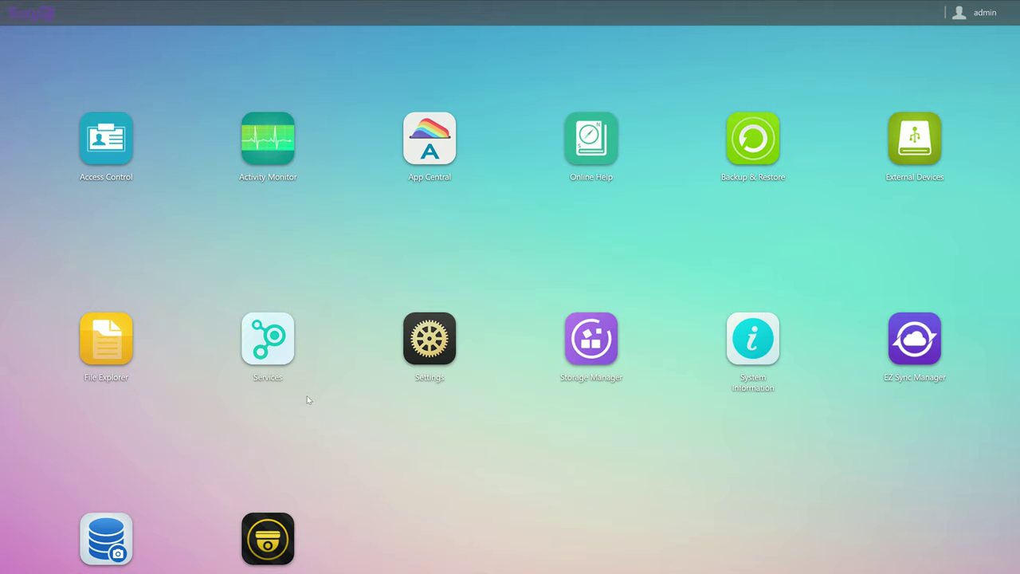
- In App Central, browse All Apps and installed apps, then read the full Surveillance Center description
{"action": "left_click", "coordinate": [427, 167]}
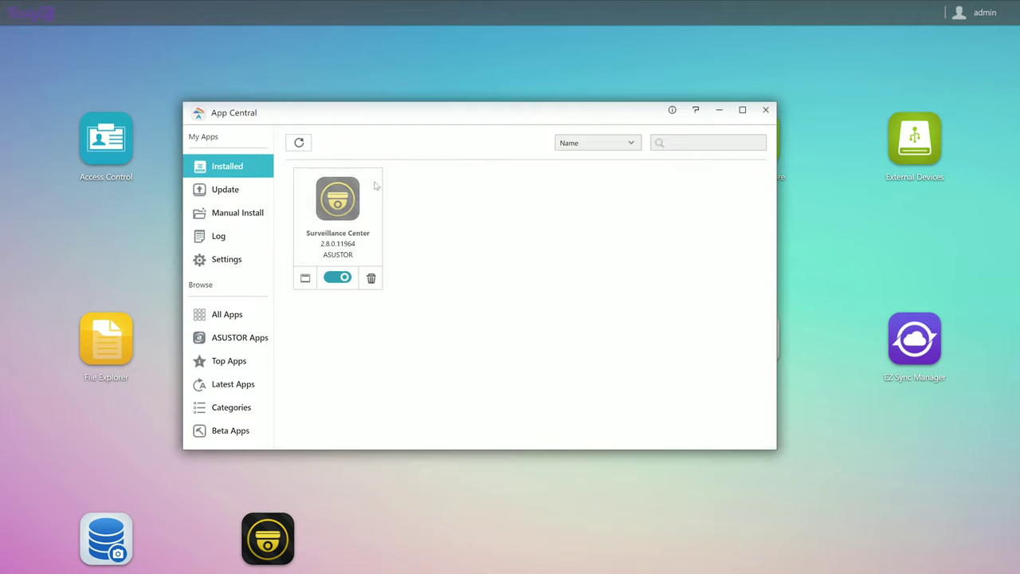
{"action": "left_click", "coordinate": [227, 314]}
{"action": "scroll", "coordinate": [468, 308], "scroll_direction": "down", "scroll_amount": 5}
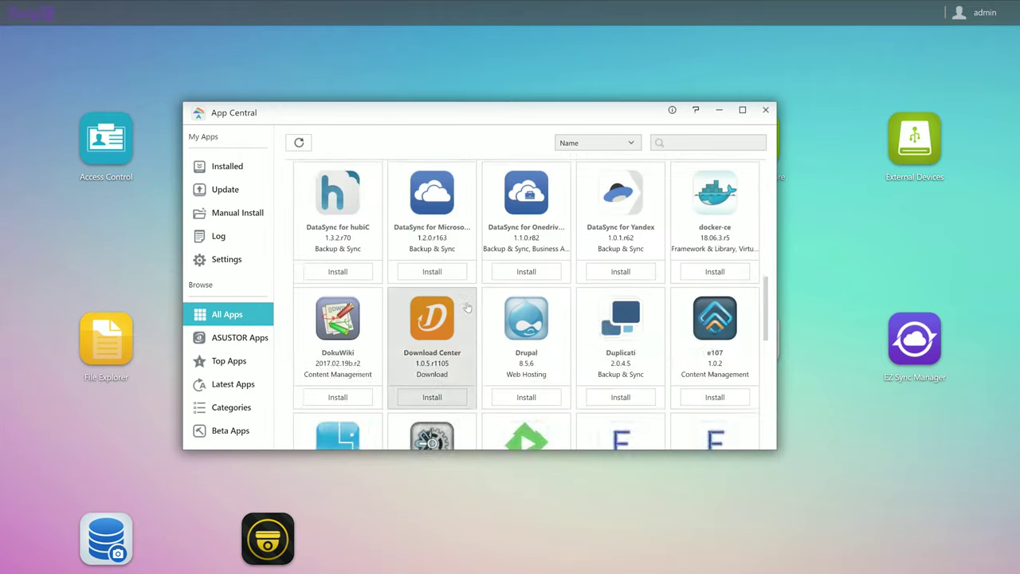
{"action": "scroll", "coordinate": [468, 308], "scroll_direction": "up", "scroll_amount": 3}
{"action": "left_click", "coordinate": [227, 166]}
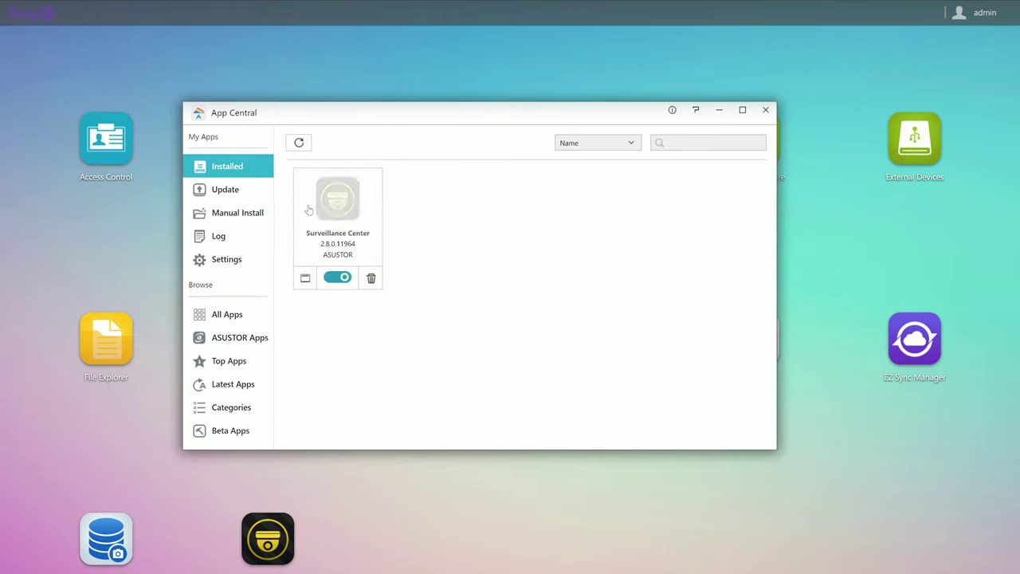
{"action": "left_click", "coordinate": [310, 209]}
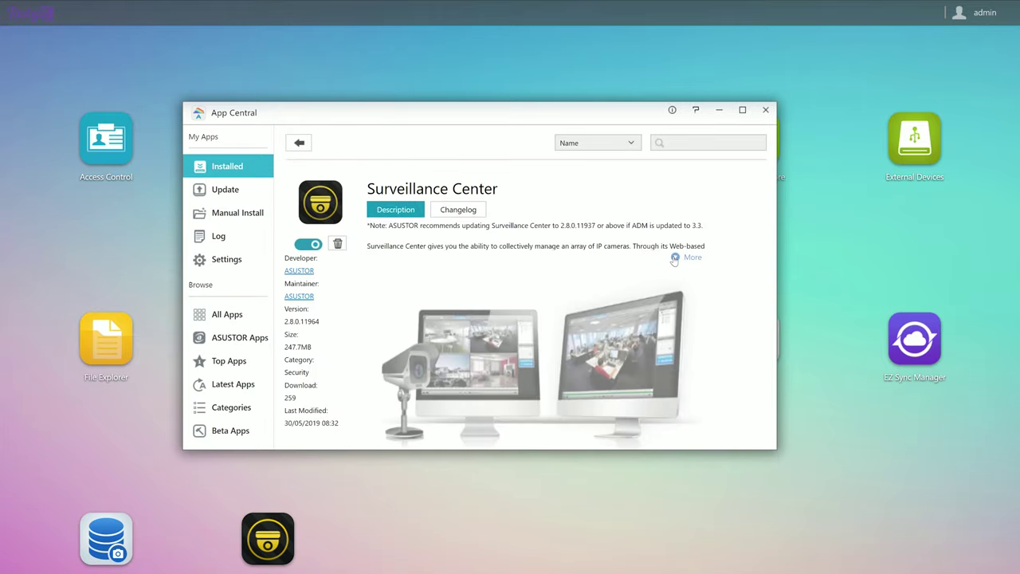
{"action": "left_click", "coordinate": [687, 256]}
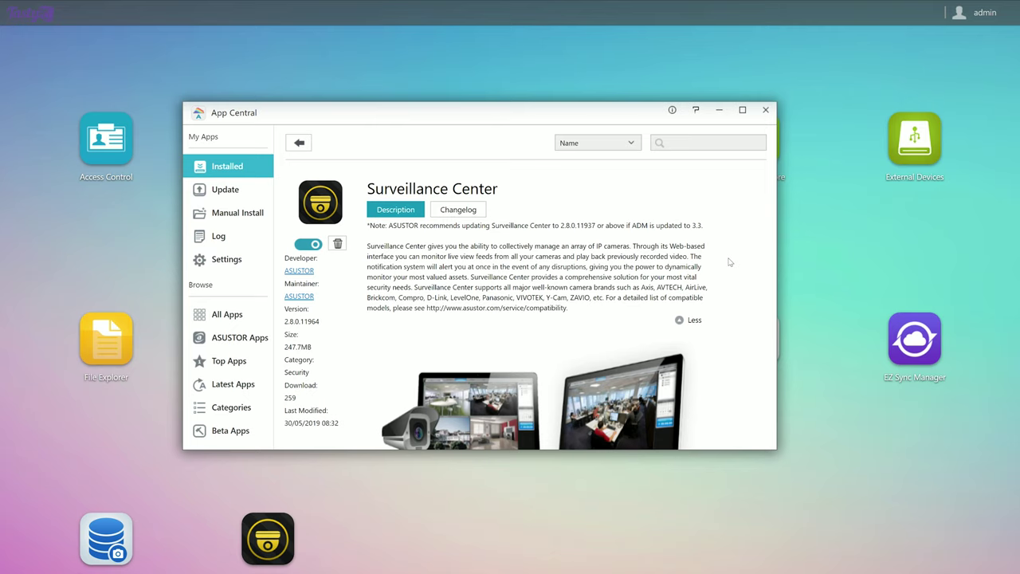
- Search the catalogue for 'plex' and open Plex Media Server's details in a full-screen App Central window
{"action": "left_click", "coordinate": [227, 314]}
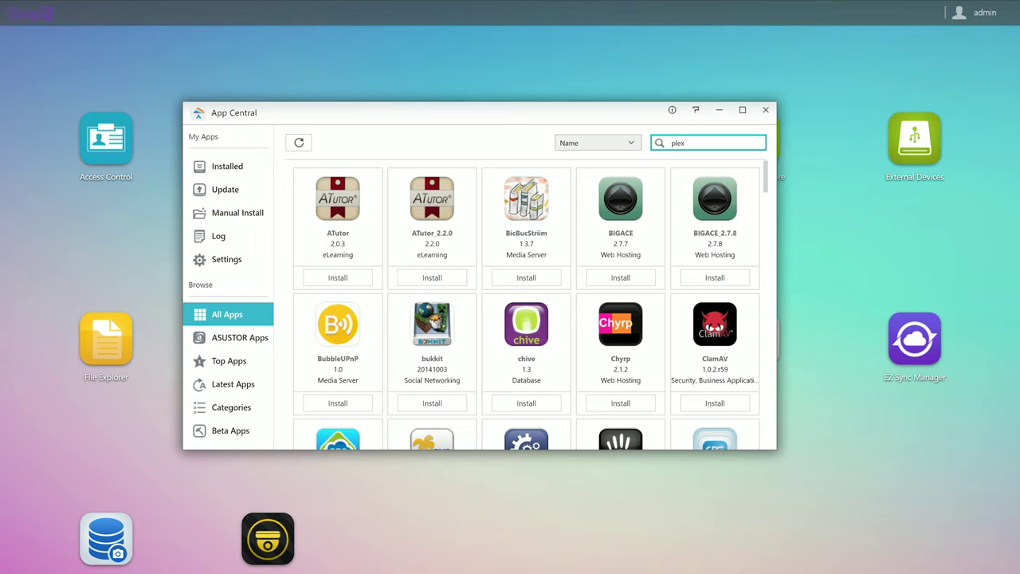
{"action": "key", "text": "Return"}
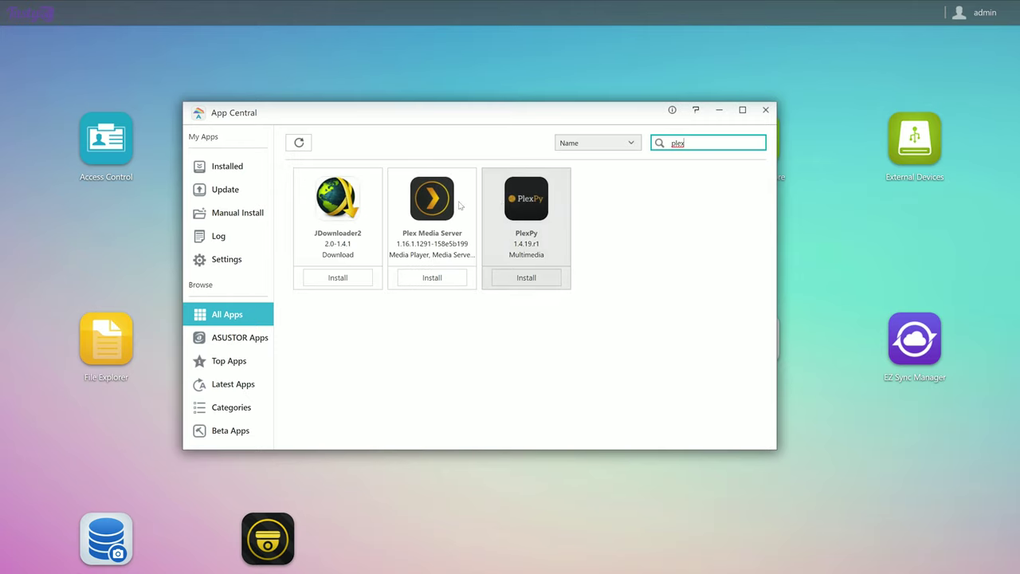
{"action": "left_click", "coordinate": [451, 208]}
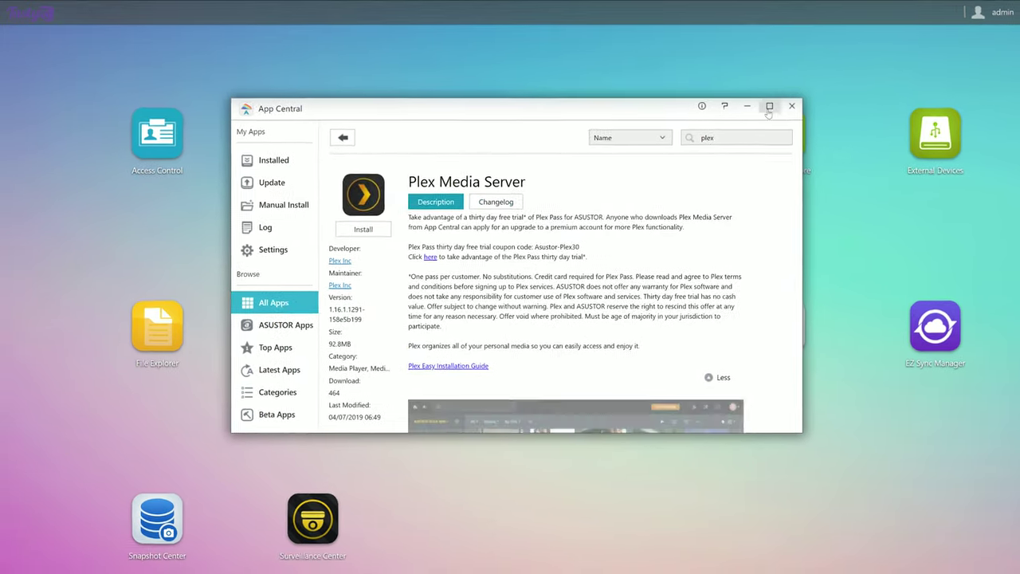
{"action": "left_click", "coordinate": [745, 109]}
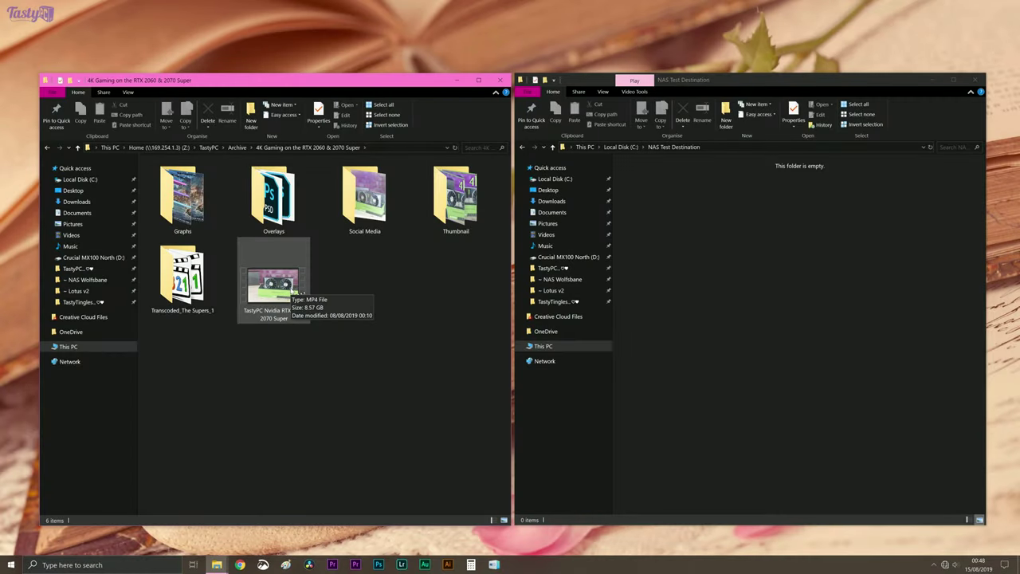
- Copy the RTX 2060/2070 Super MP4 from the NAS folder into NAS Test Destination, accepting the security warning
{"action": "left_click_drag", "start_coordinate": [291, 291], "coordinate": [717, 284]}
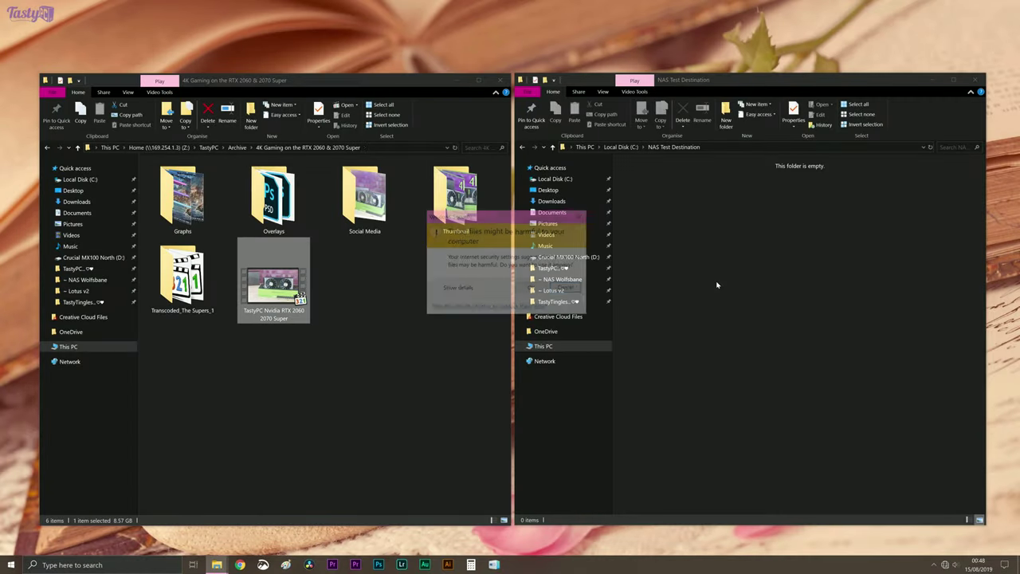
{"action": "left_click", "coordinate": [531, 289]}
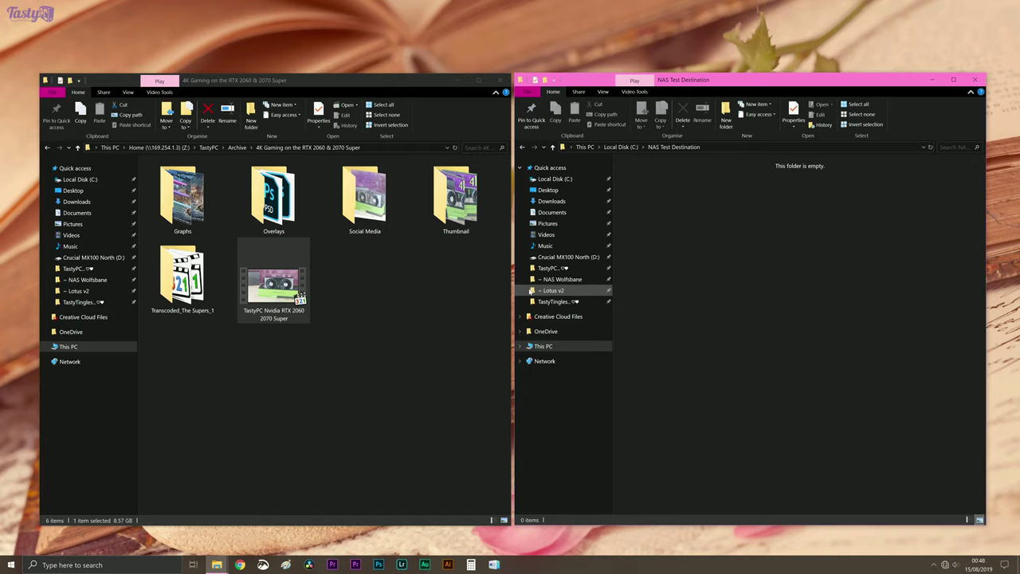